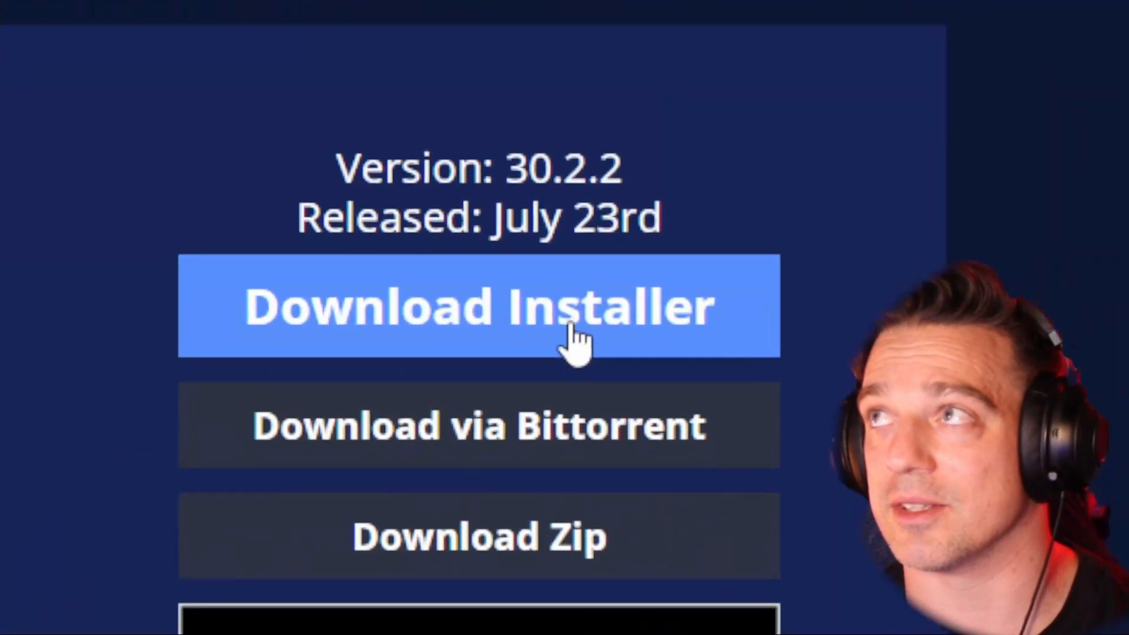
- Download the OBS Studio 30.2.2 Windows installer and run it
left_click(665, 492)
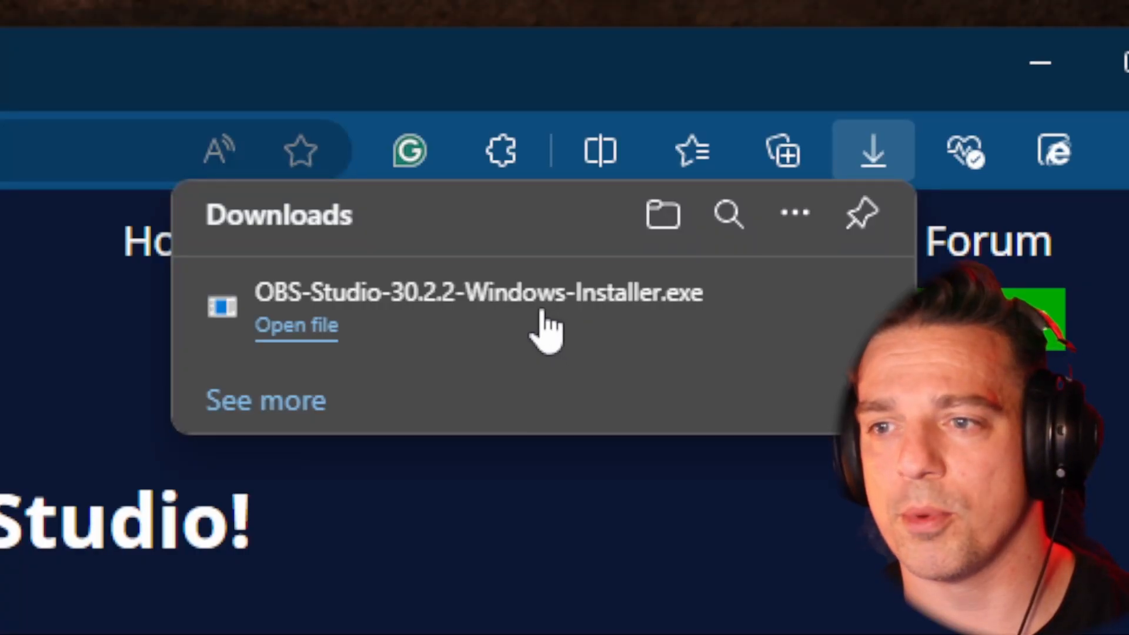
left_click(297, 325)
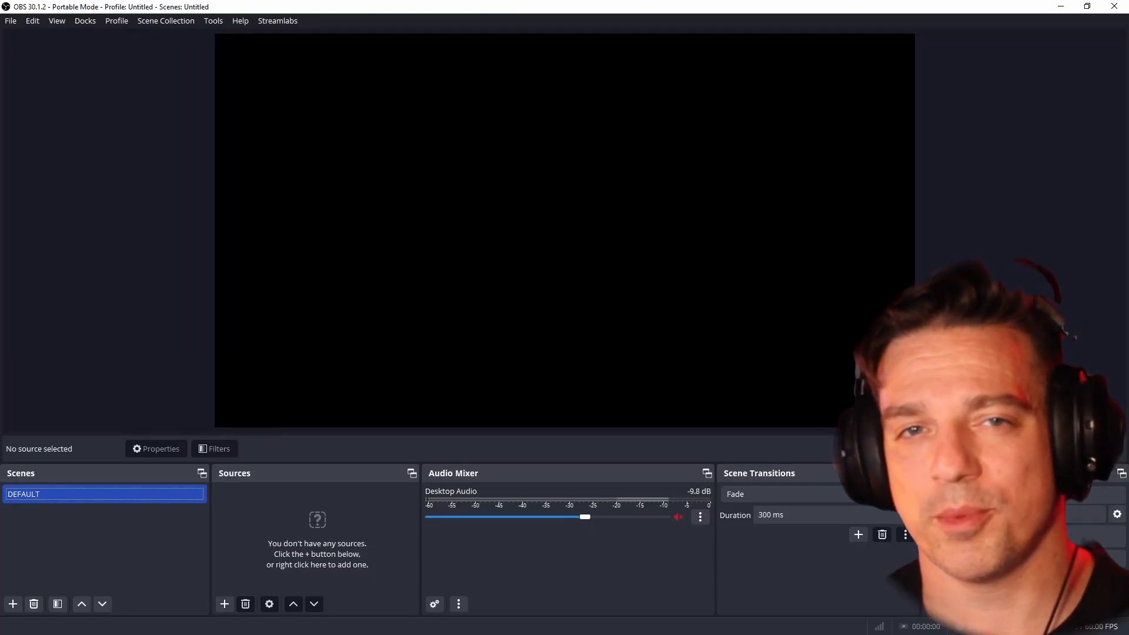
- Connect the Twitch account in the stream settings with its username and password, and apply the override of Twitch's recommended settings
left_click(13, 23)
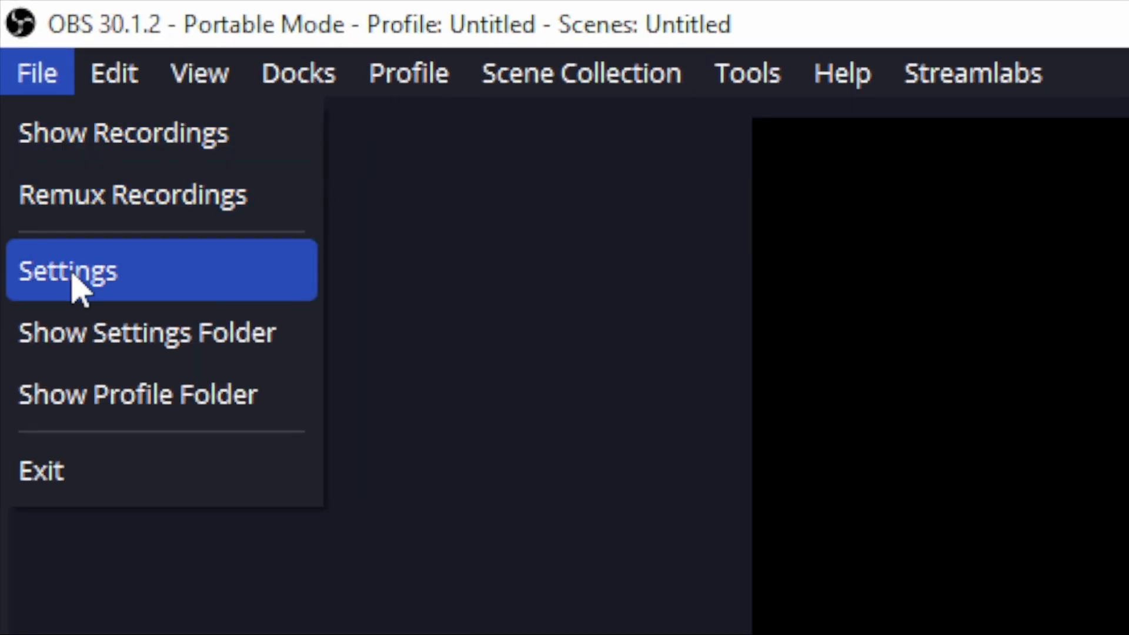
left_click(22, 80)
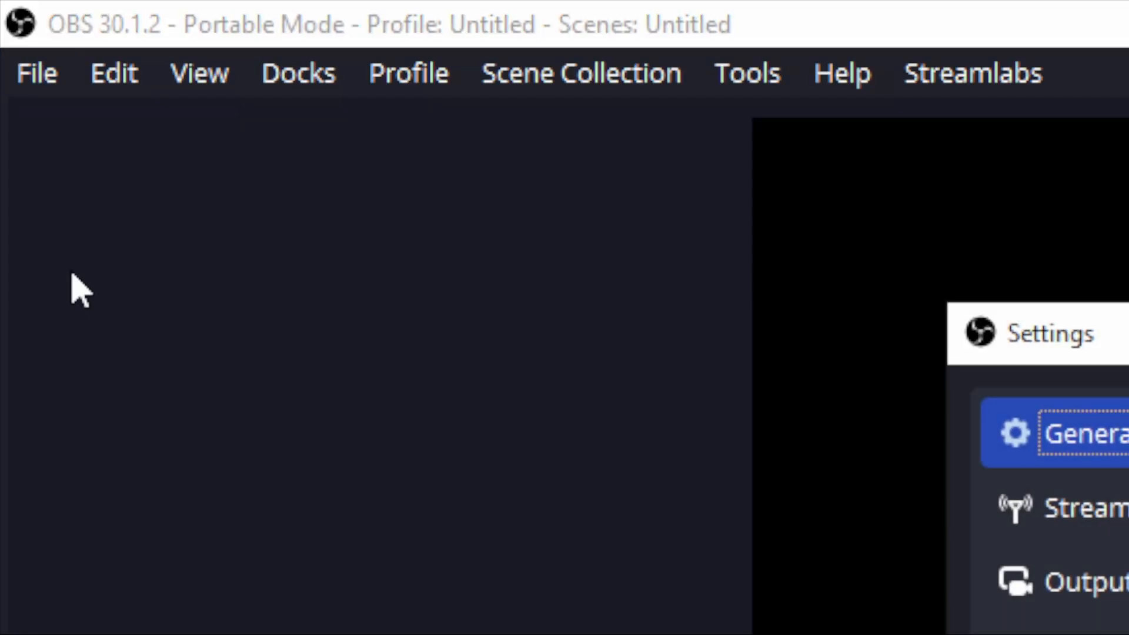
left_click(327, 148)
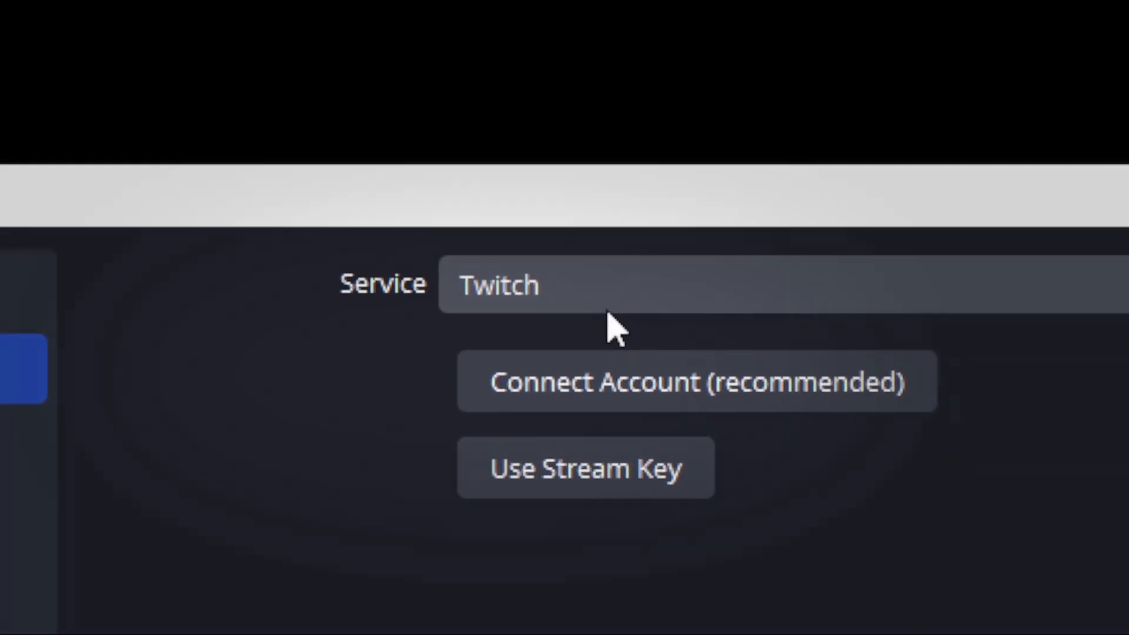
left_click(468, 405)
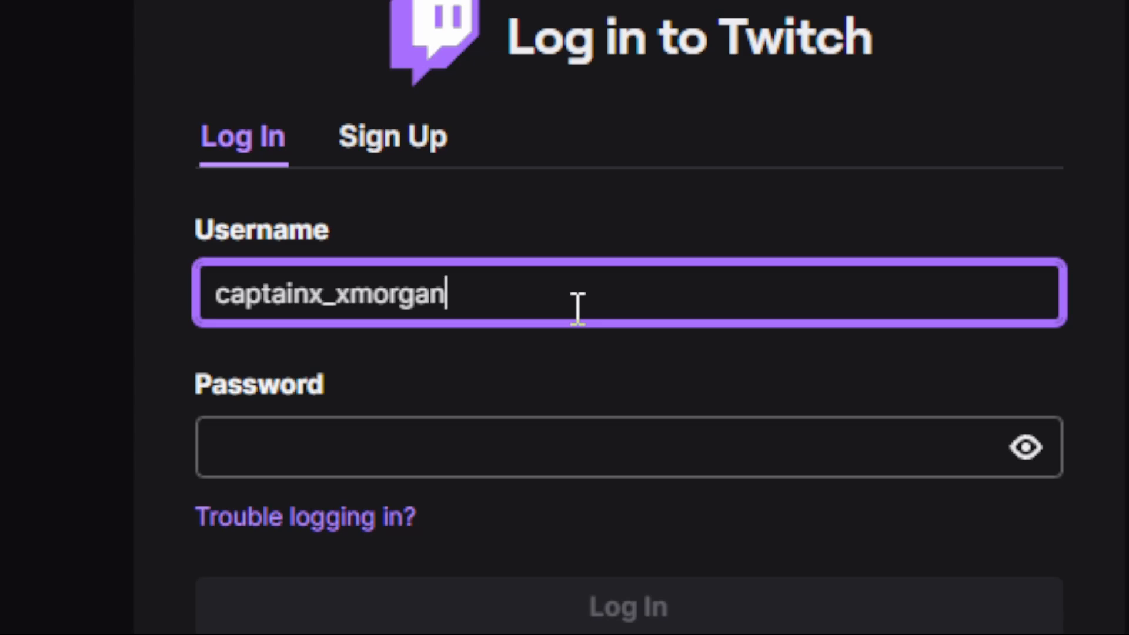
key("Tab")
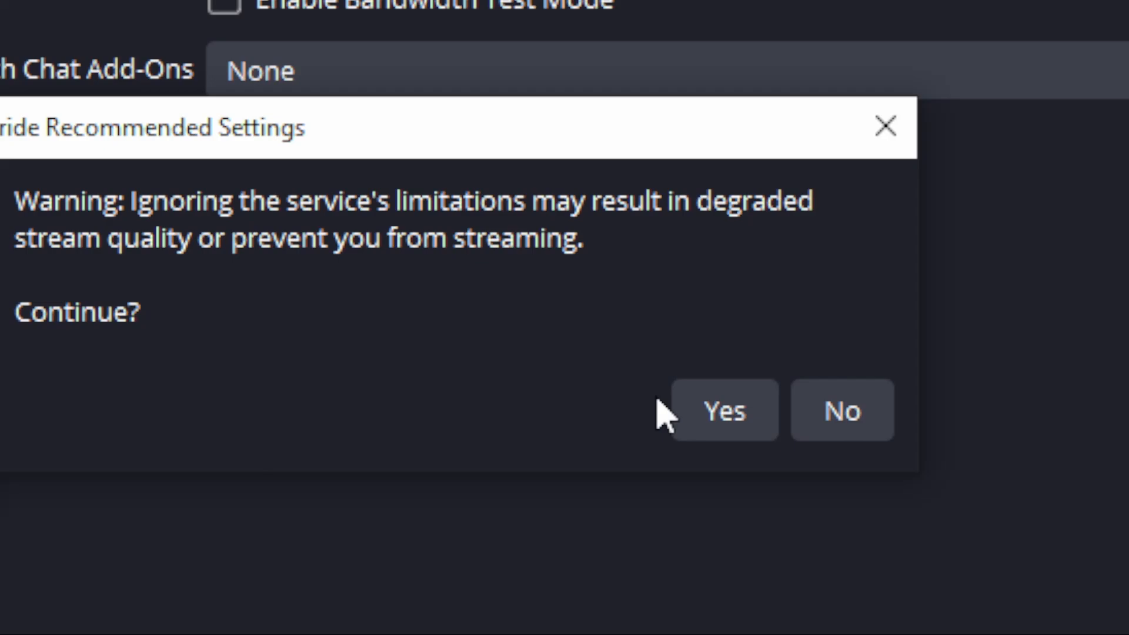
left_click(726, 411)
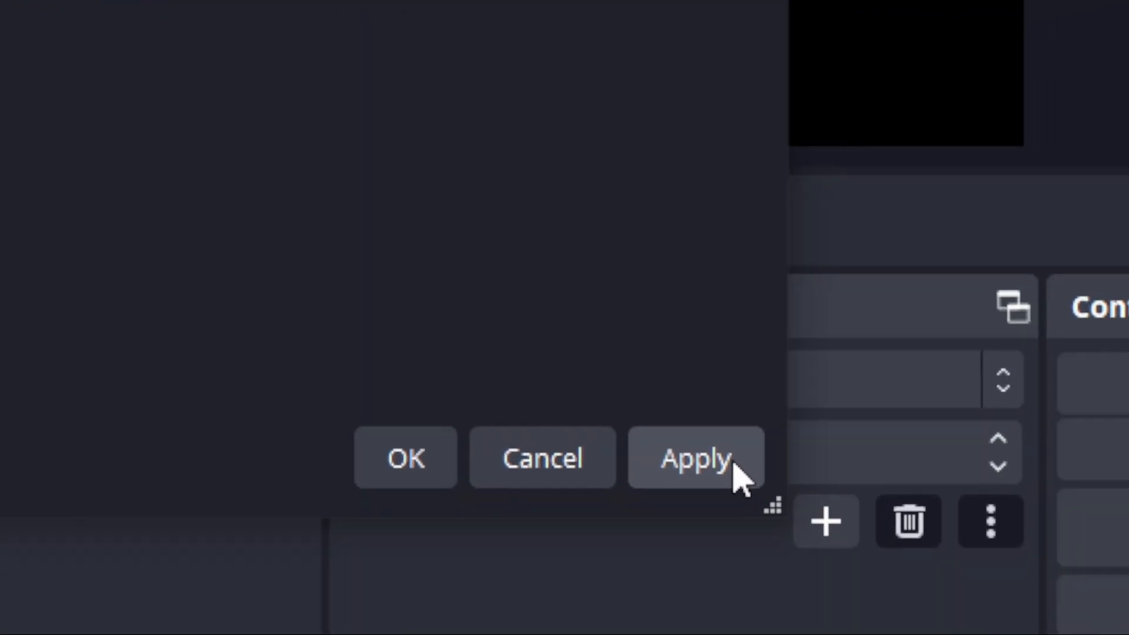
left_click(738, 471)
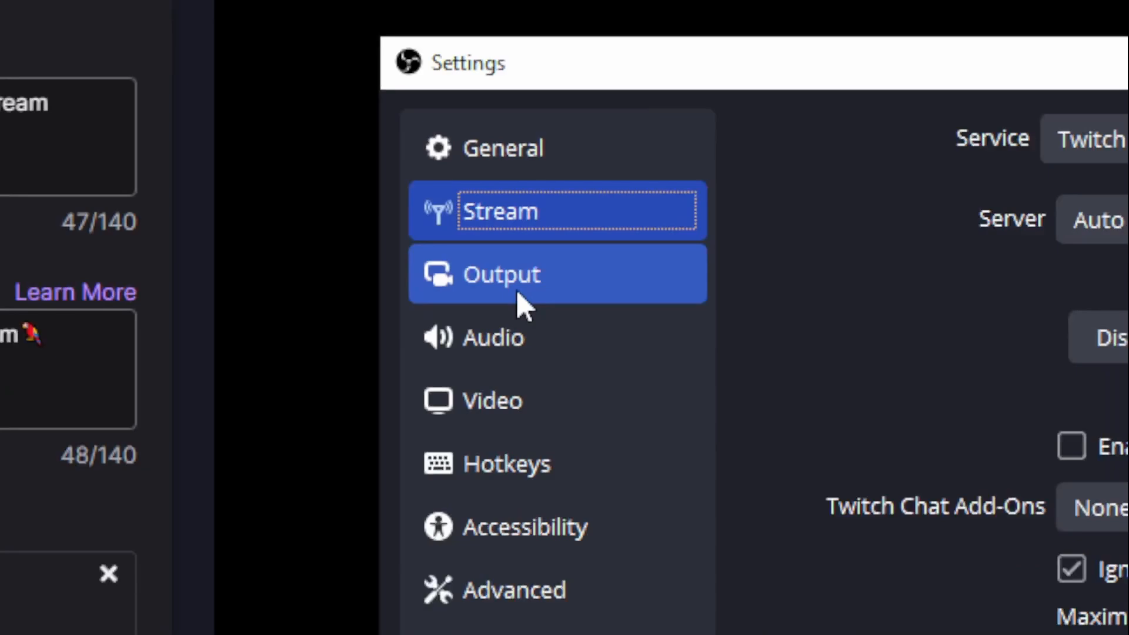
- Switch the output mode to Advanced and set the streaming video encoder to NVIDIA NVENC H.264
left_click(317, 168)
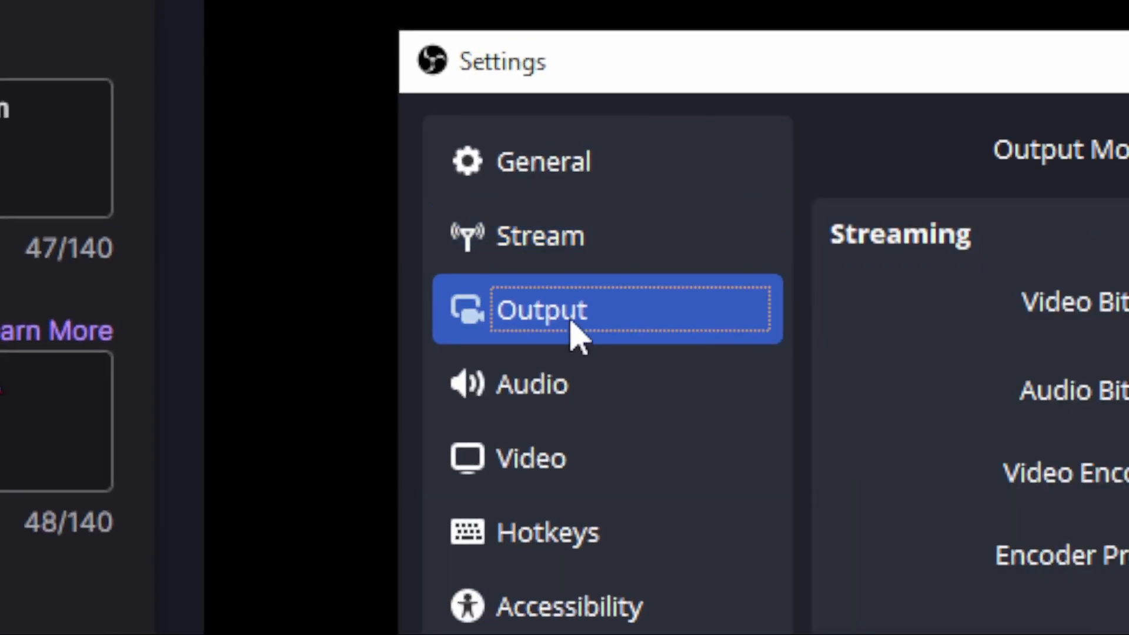
left_click(1128, 178)
left_click(1128, 257)
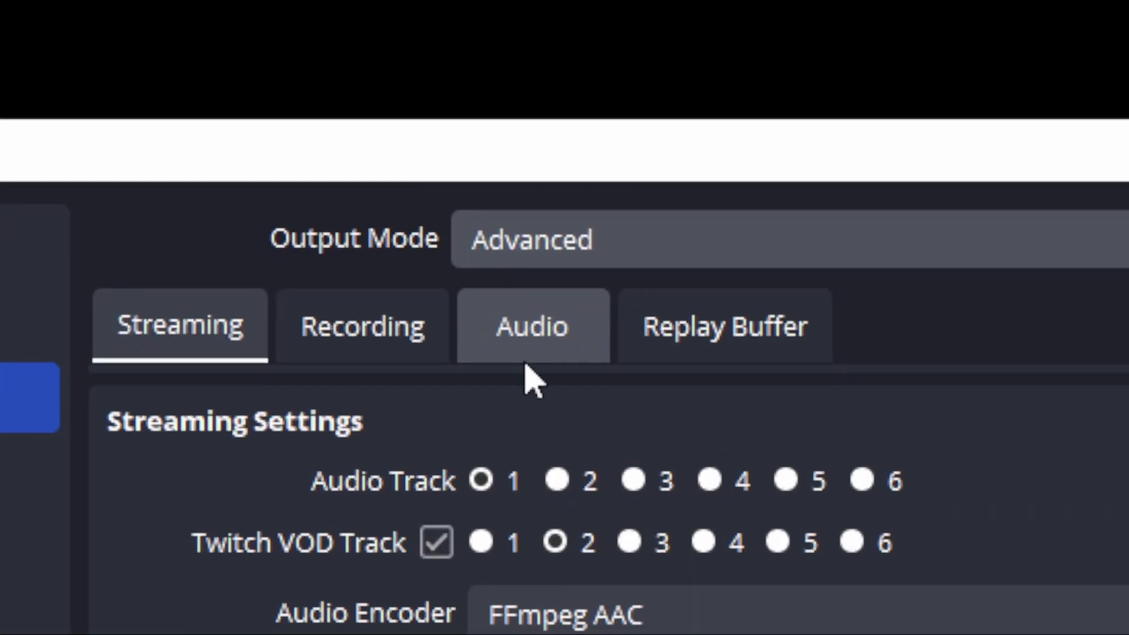
left_click(418, 552)
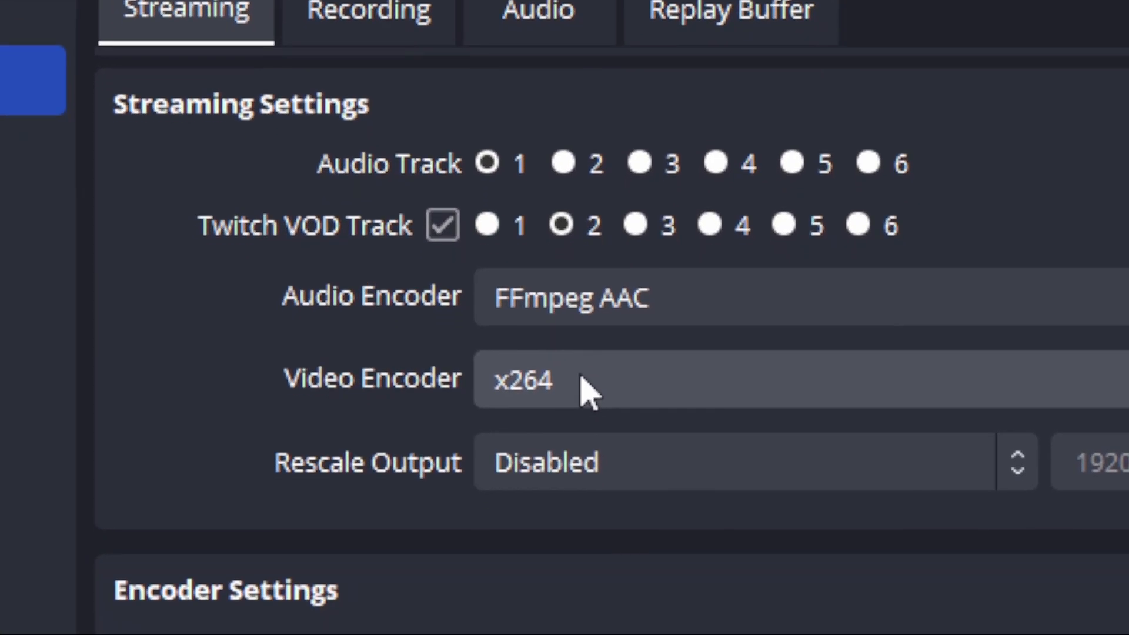
left_click(575, 348)
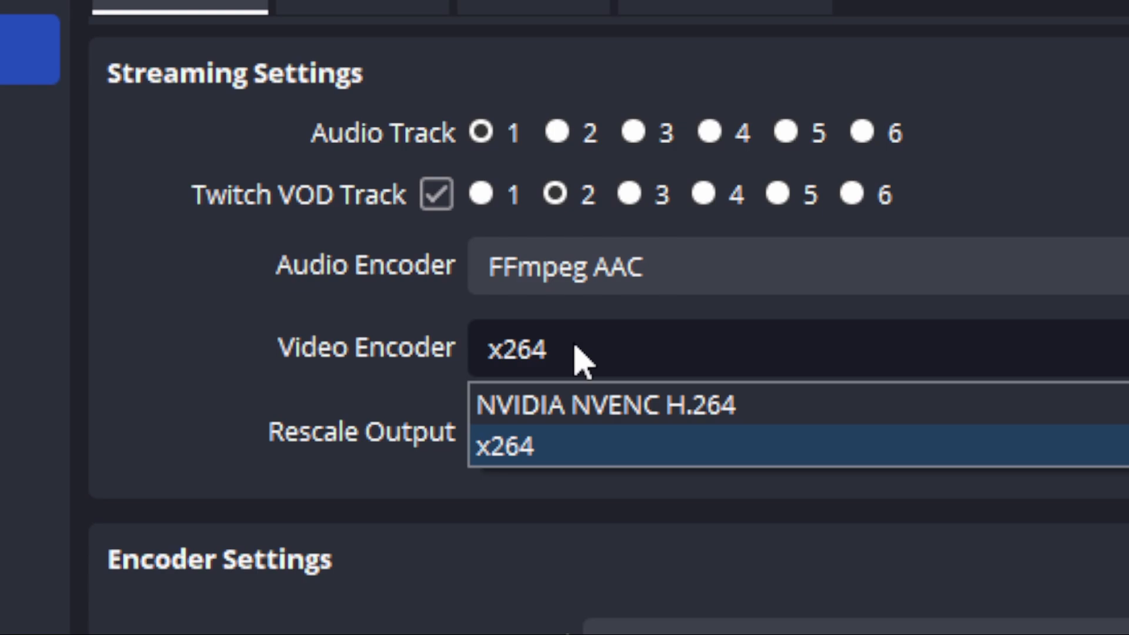
left_click(605, 406)
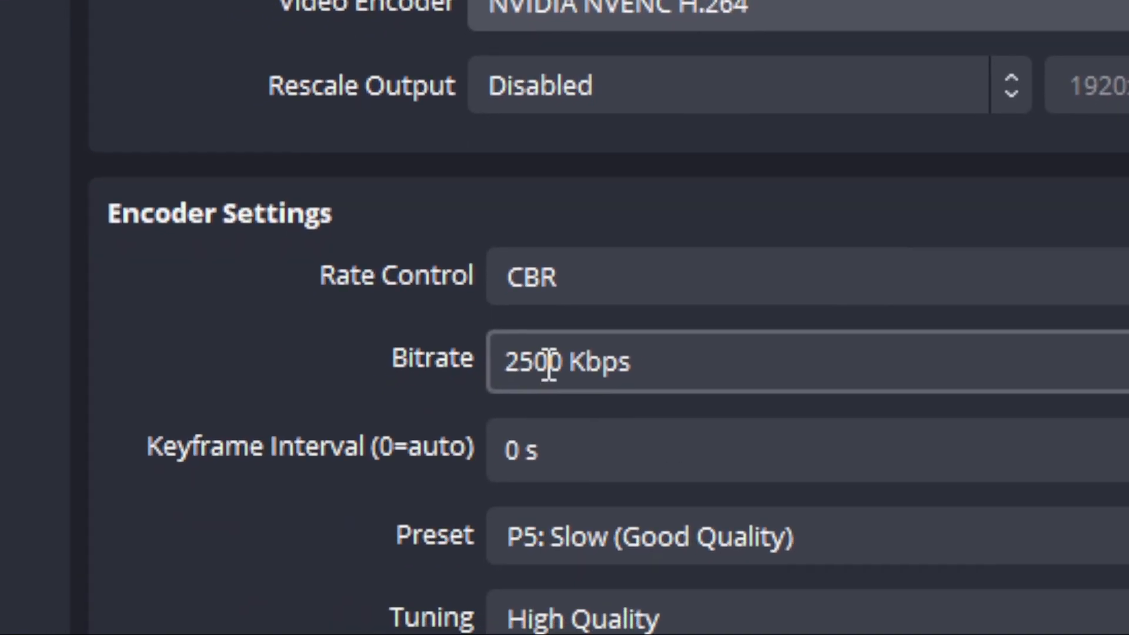
- Set the streaming bitrate to 6000 Kbps and the preset to P4: Medium (Medium Quality), and save the settings
left_click_drag(547, 360, 473, 345)
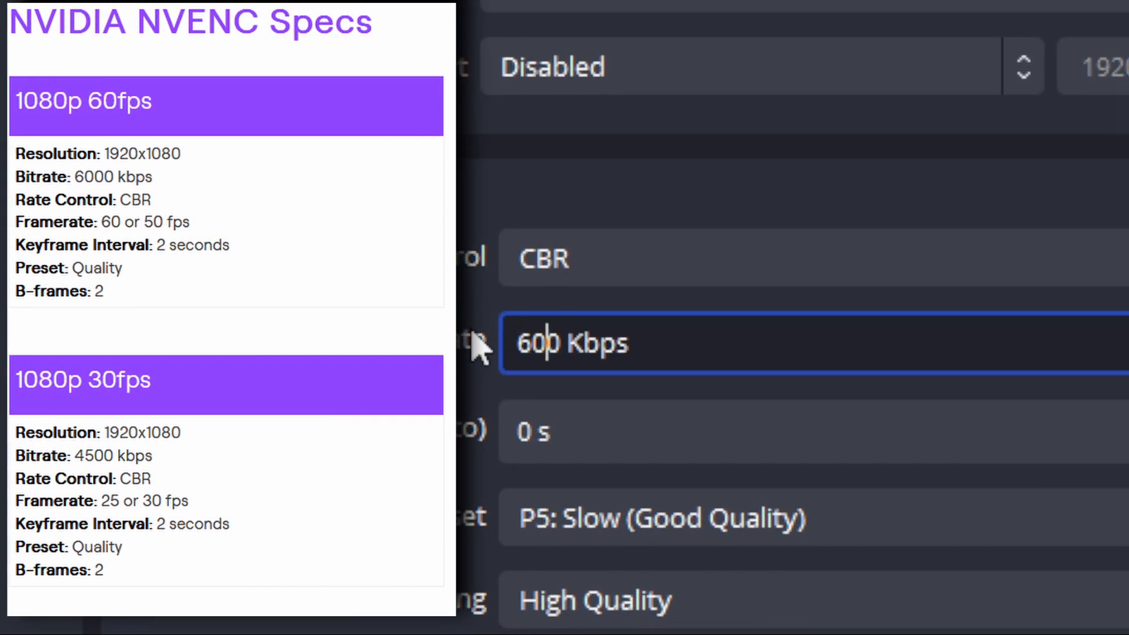
type("6000")
left_click(522, 541)
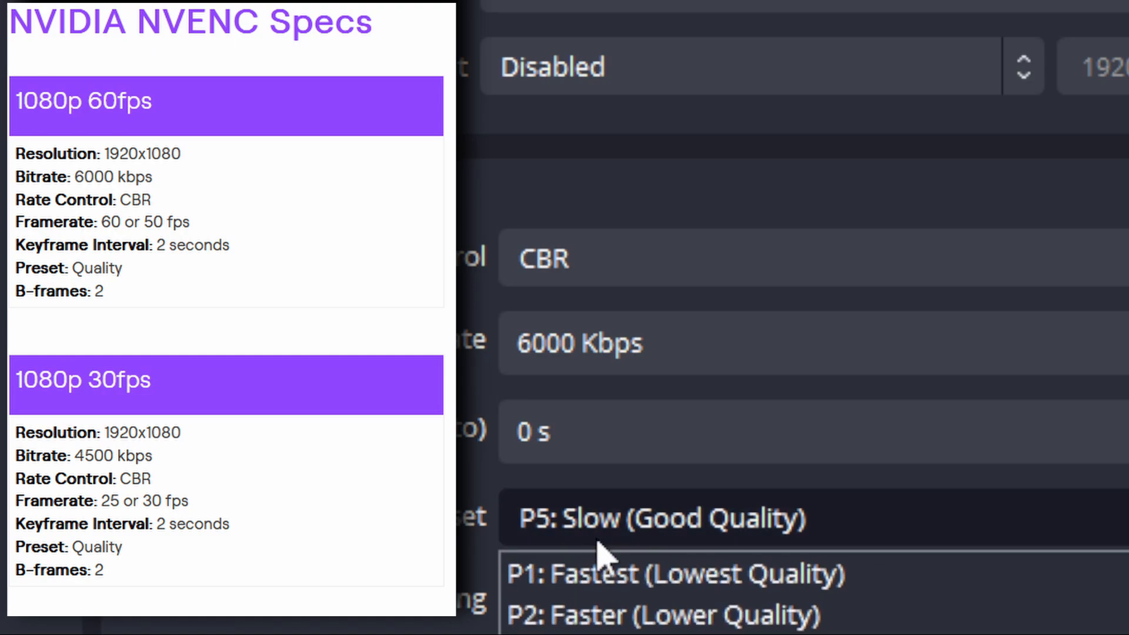
left_click(632, 523)
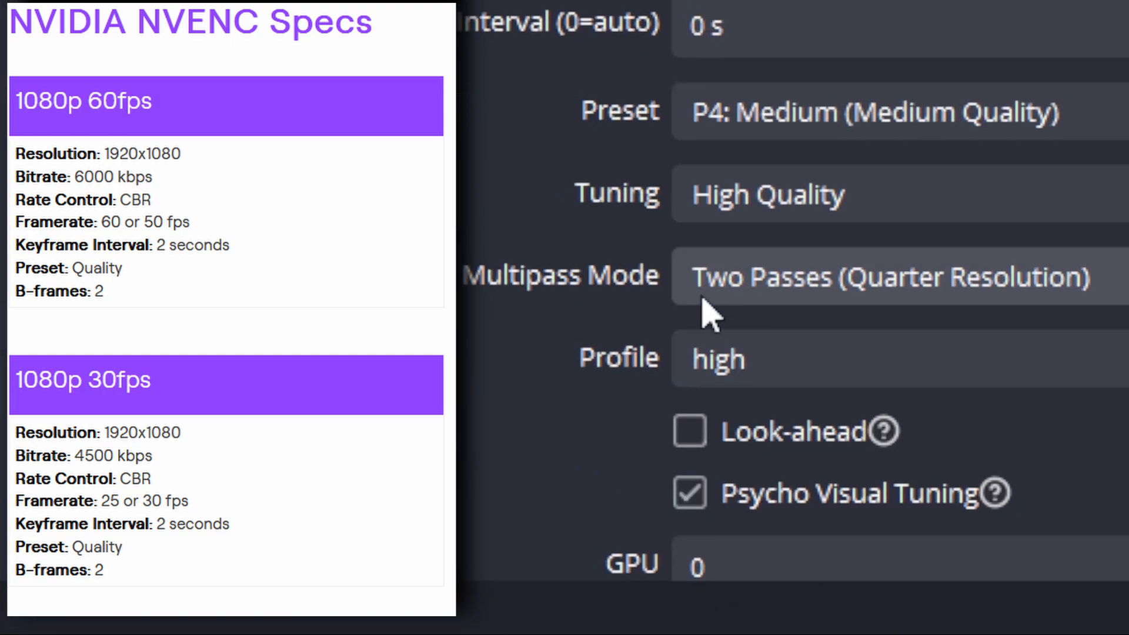
scroll(579, 264, "down", 3)
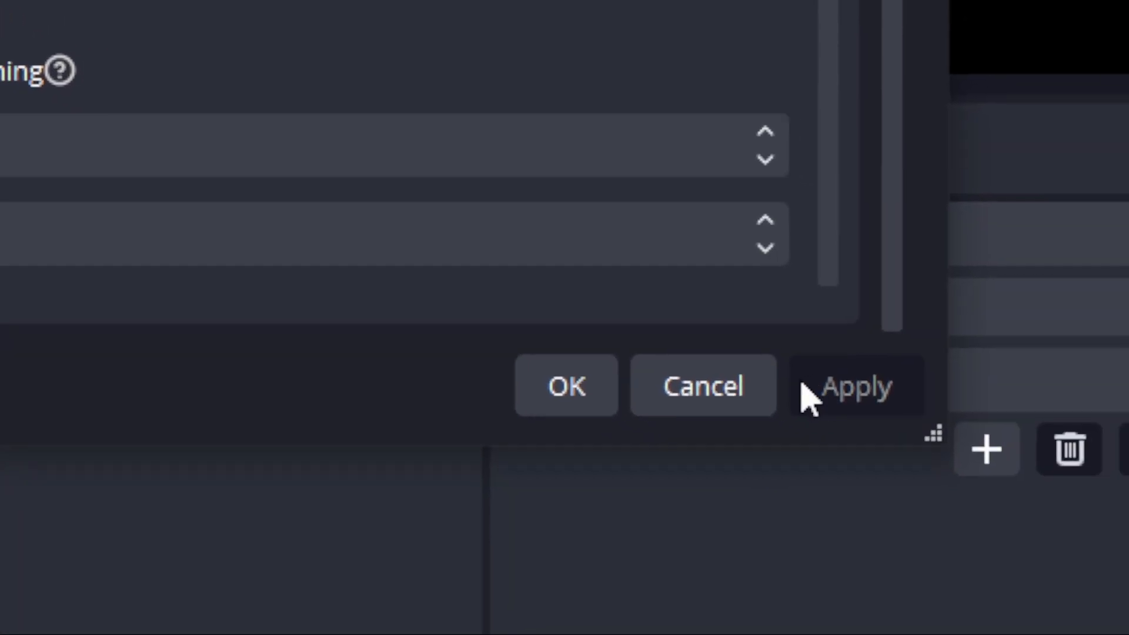
left_click(536, 350)
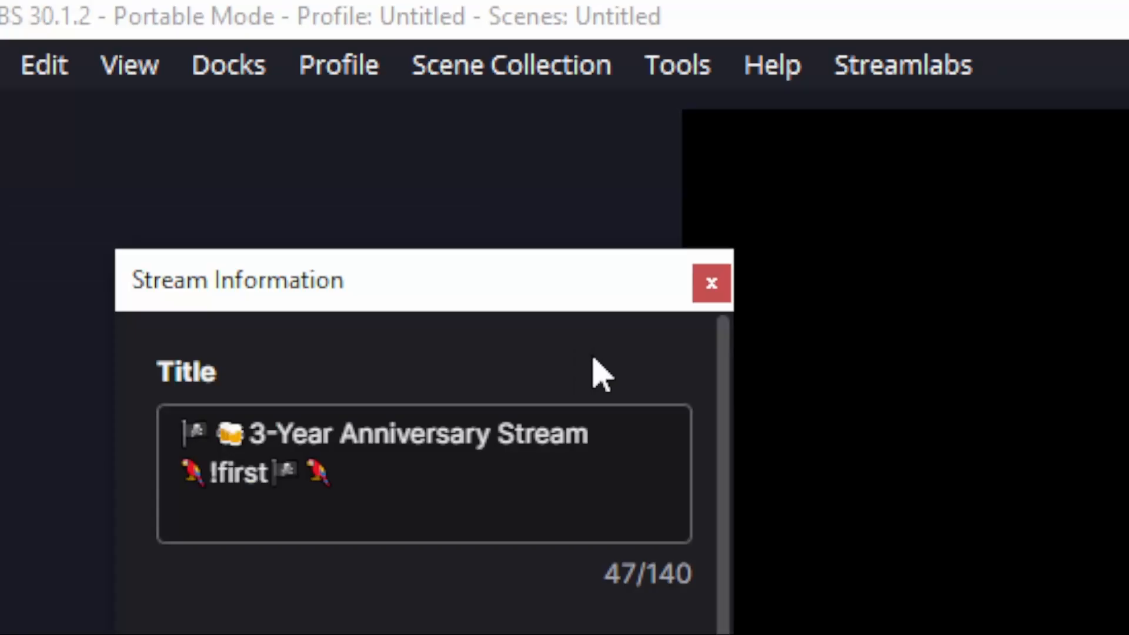
- Dock the Stream Information and Chat windows together beside the preview, with Stream Information in front
left_click_drag(511, 276, 35, 250)
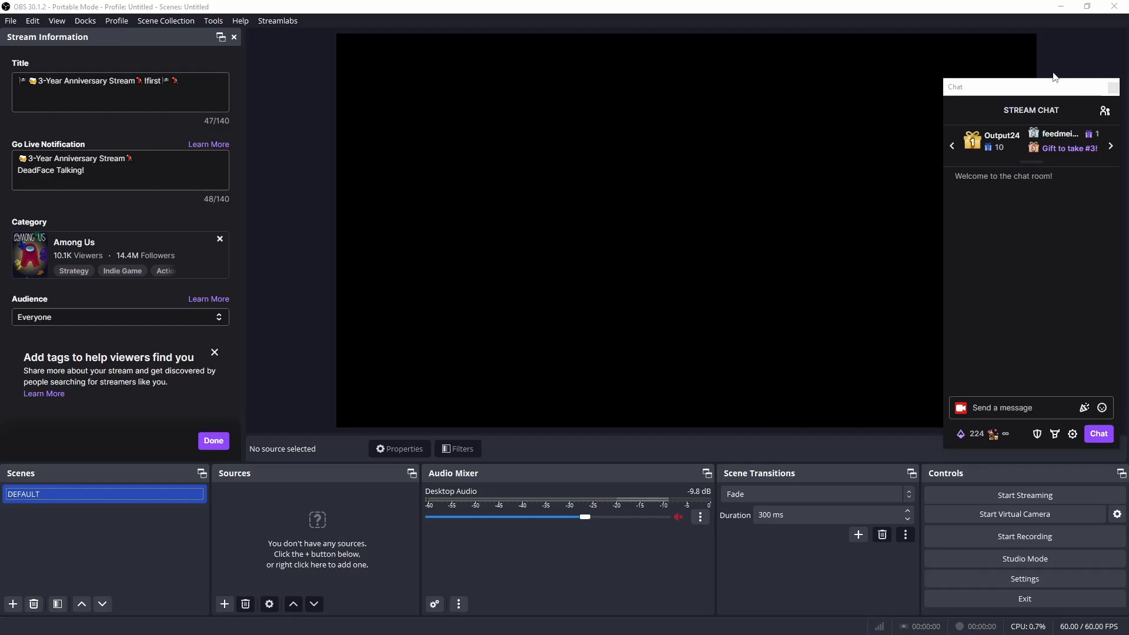
left_click_drag(1040, 94, 112, 168)
left_click(77, 451)
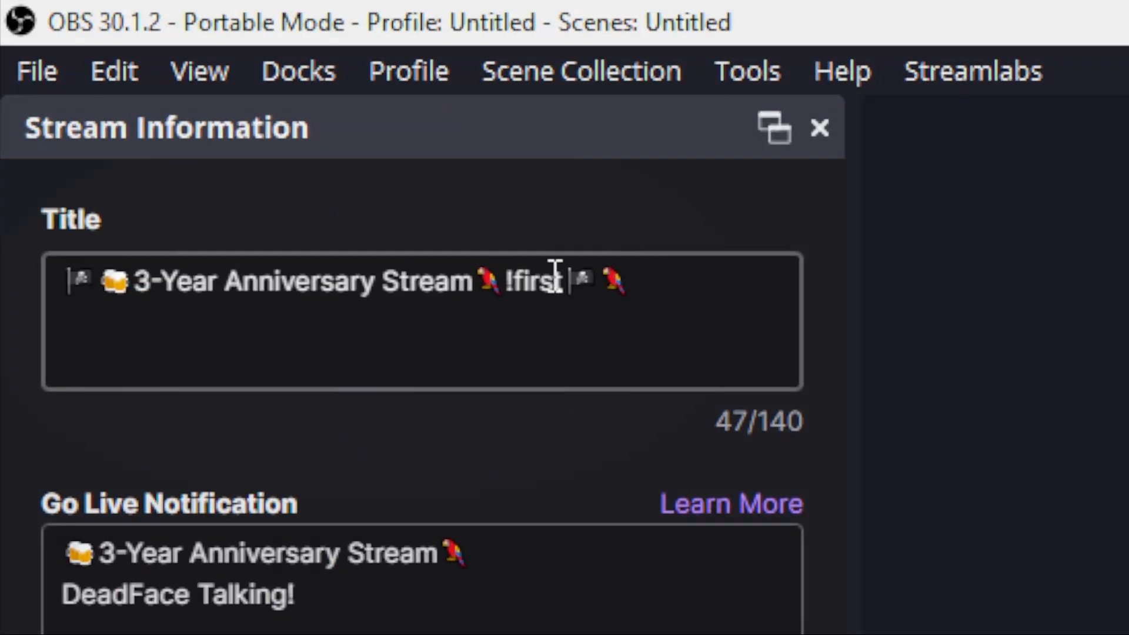
- Change the stream title text to "my first stream ever!" and the Go Live Notification text to "im going live for the first time"
left_click_drag(562, 281, 279, 263)
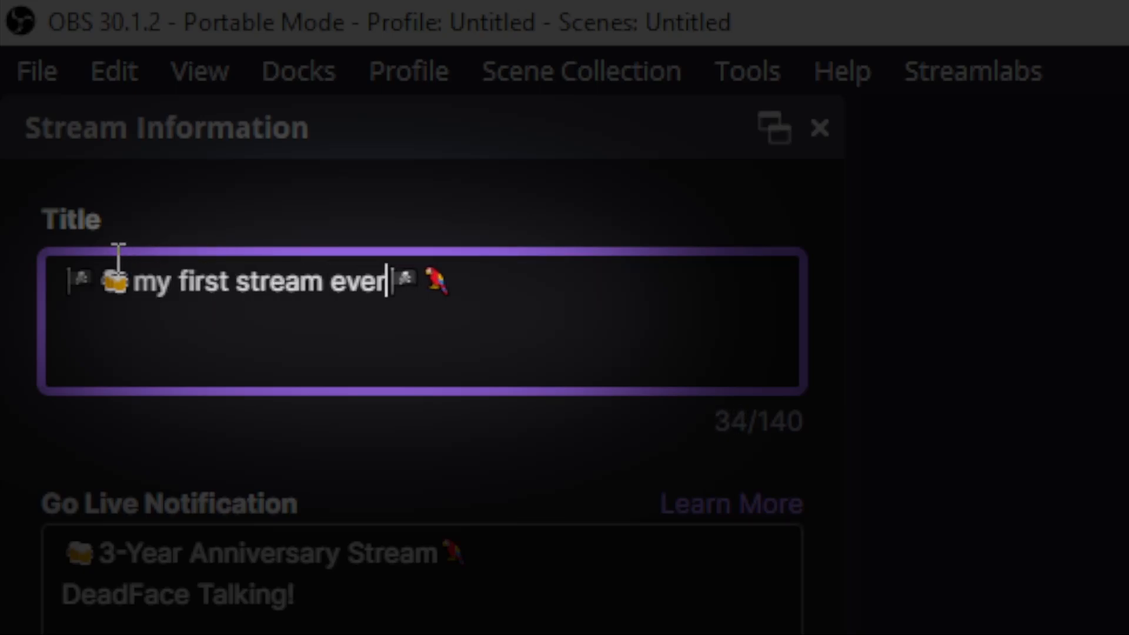
type("!")
left_click_drag(296, 595, 85, 537)
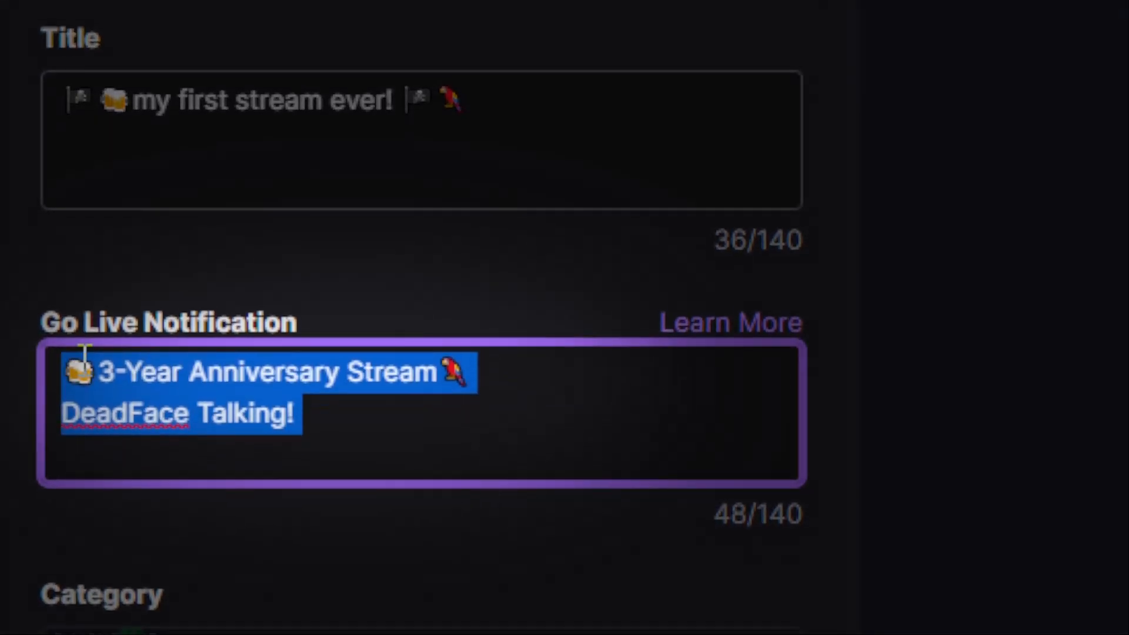
left_click_drag(85, 356, 99, 357)
key("BackSpace")
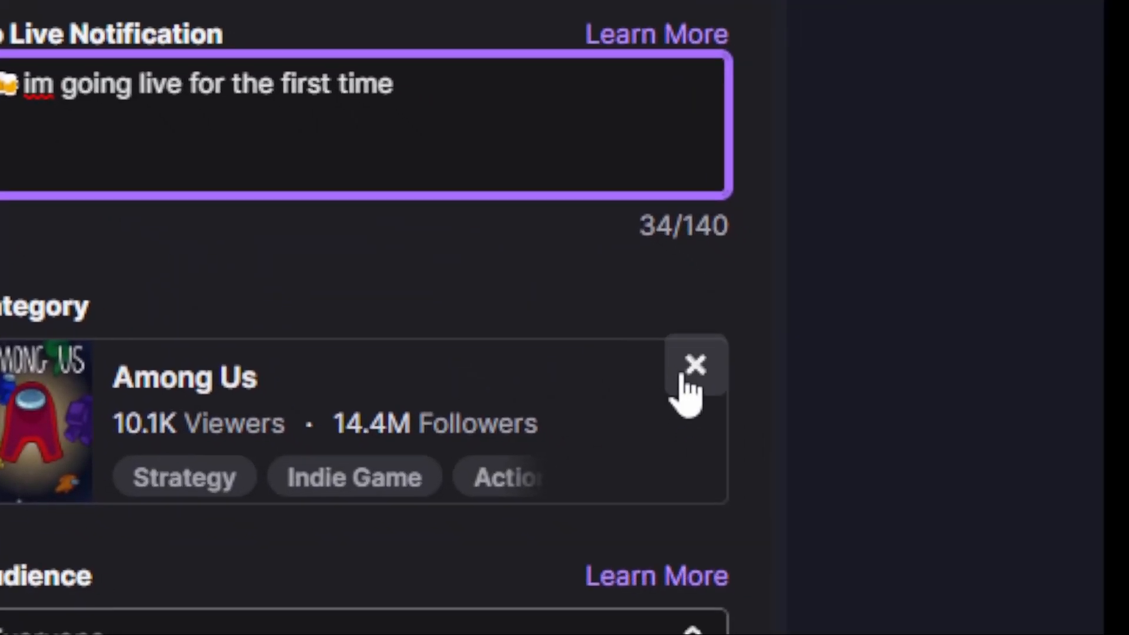
- Replace the Among Us stream category with Just Chatting, and bring the stream chat to the front
left_click(769, 630)
left_click(359, 331)
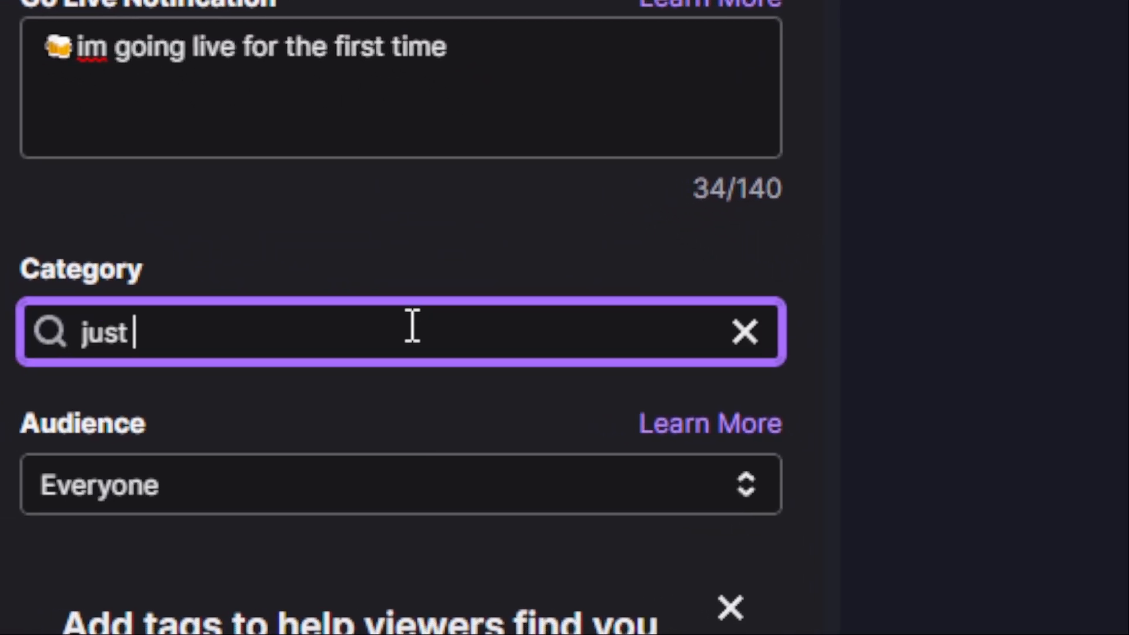
left_click(275, 419)
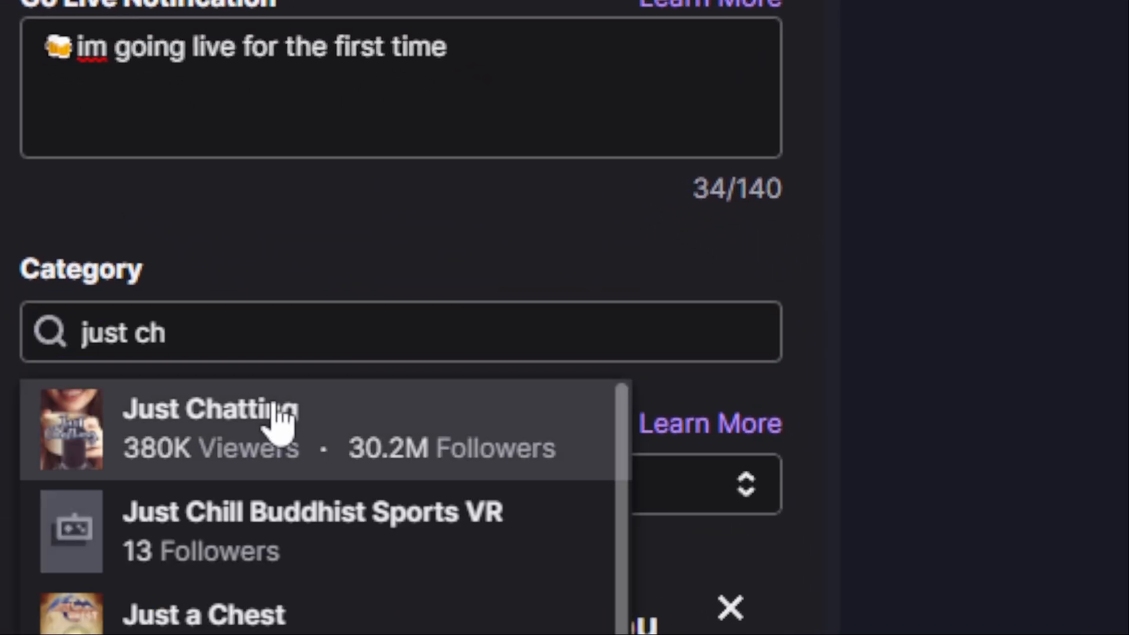
scroll(341, 509, "down", 15)
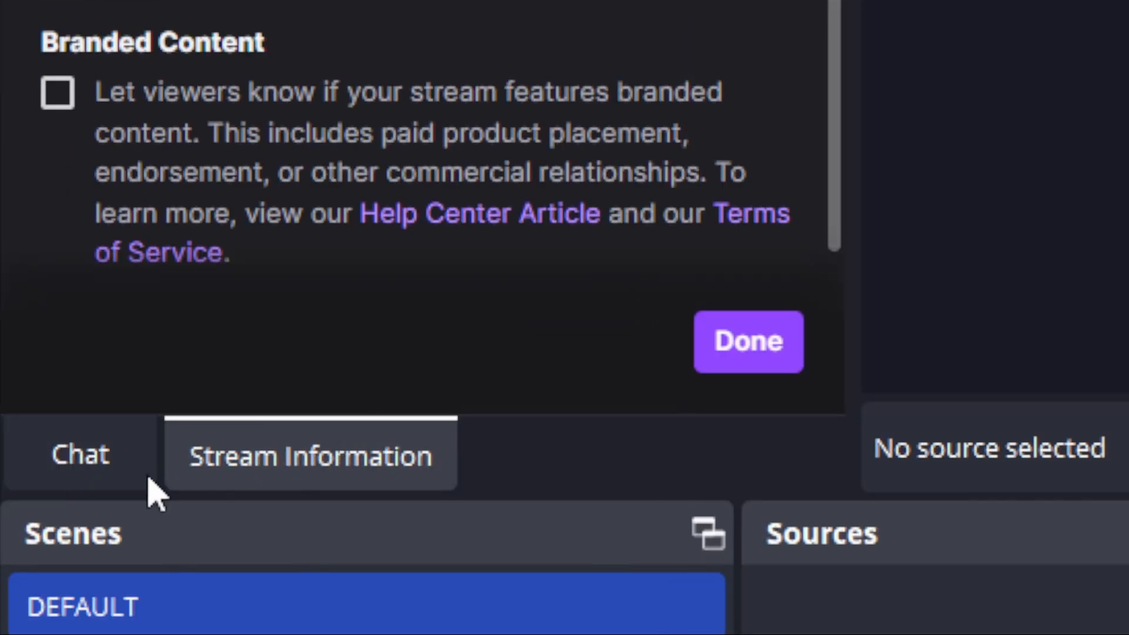
left_click(89, 464)
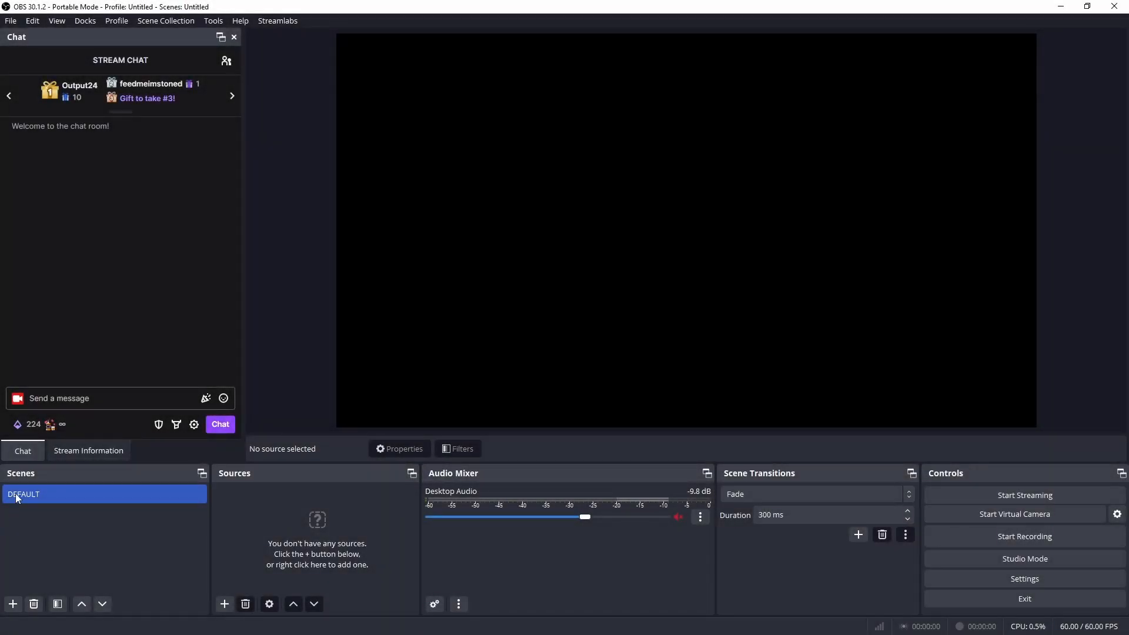
- Add a new scene named "camera"
left_click(12, 604)
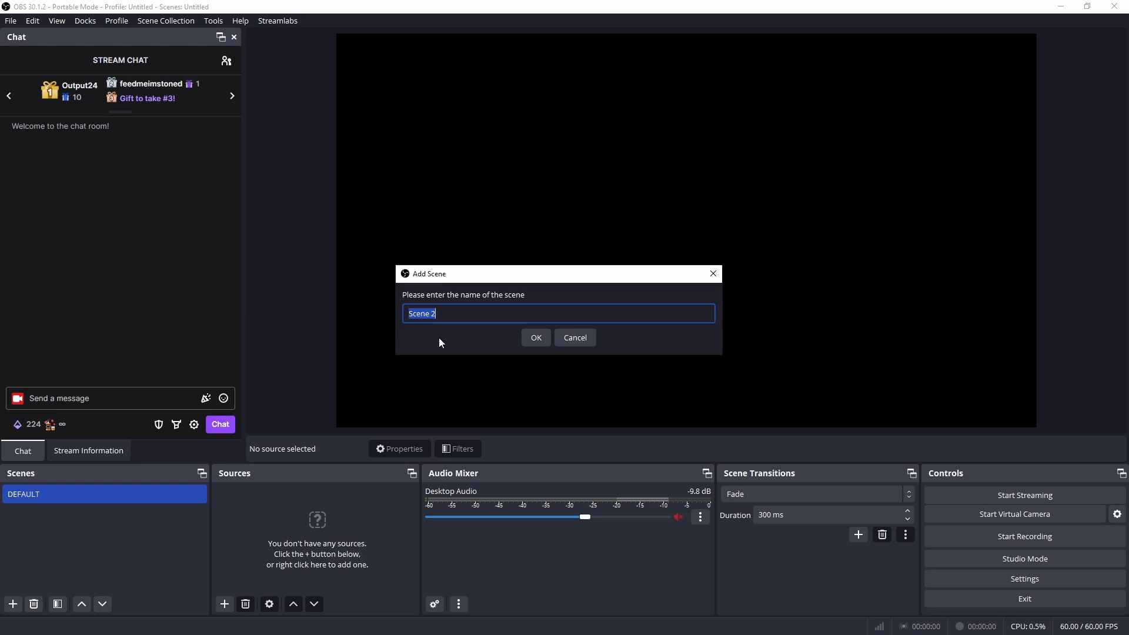
type("camera")
left_click(538, 341)
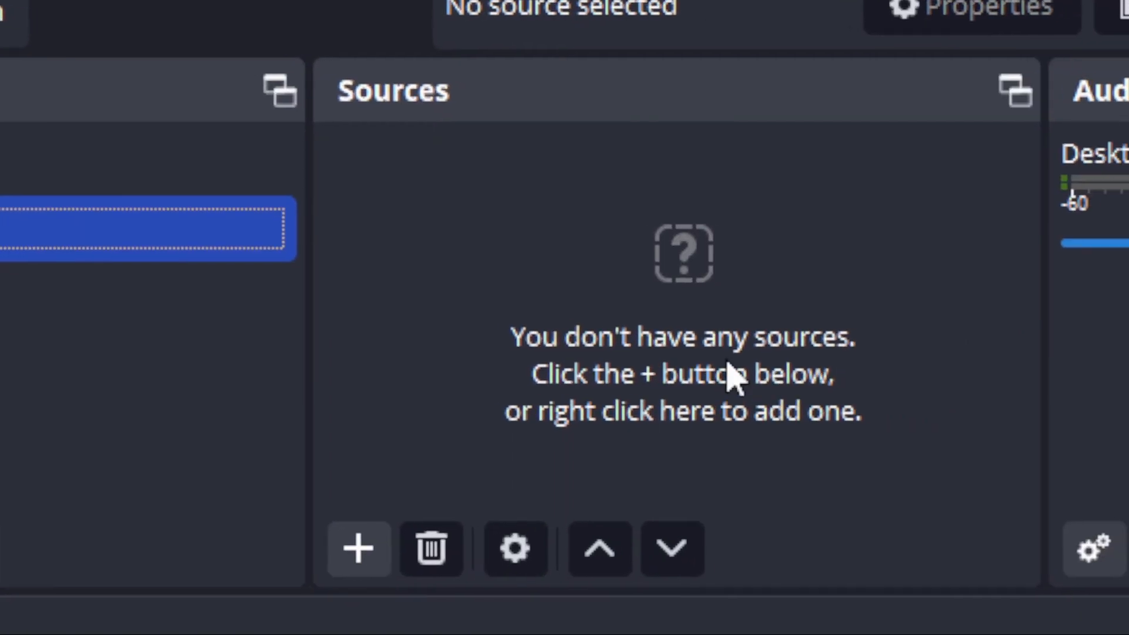
- Add a new Video Capture Device source named "webcam" to the camera scene
left_click(362, 541)
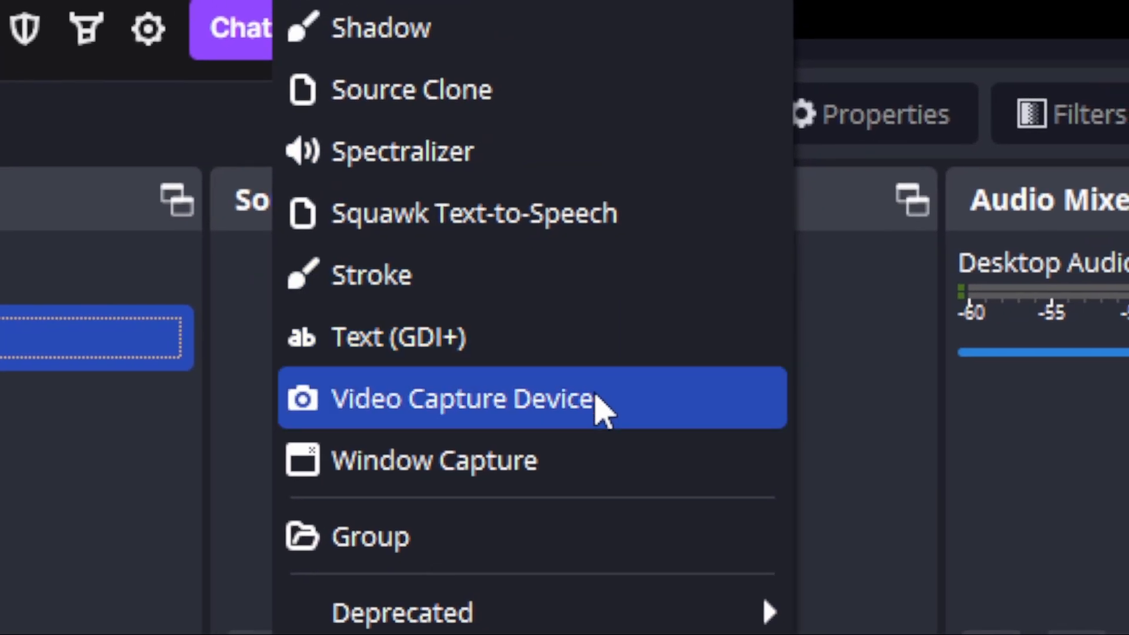
left_click(599, 406)
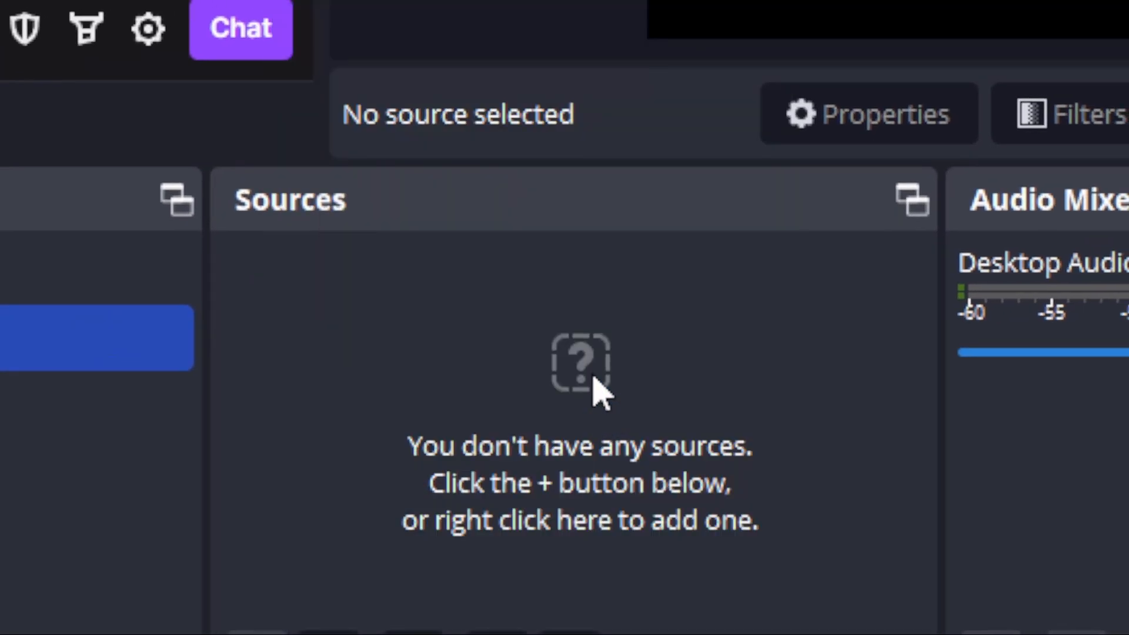
type("we")
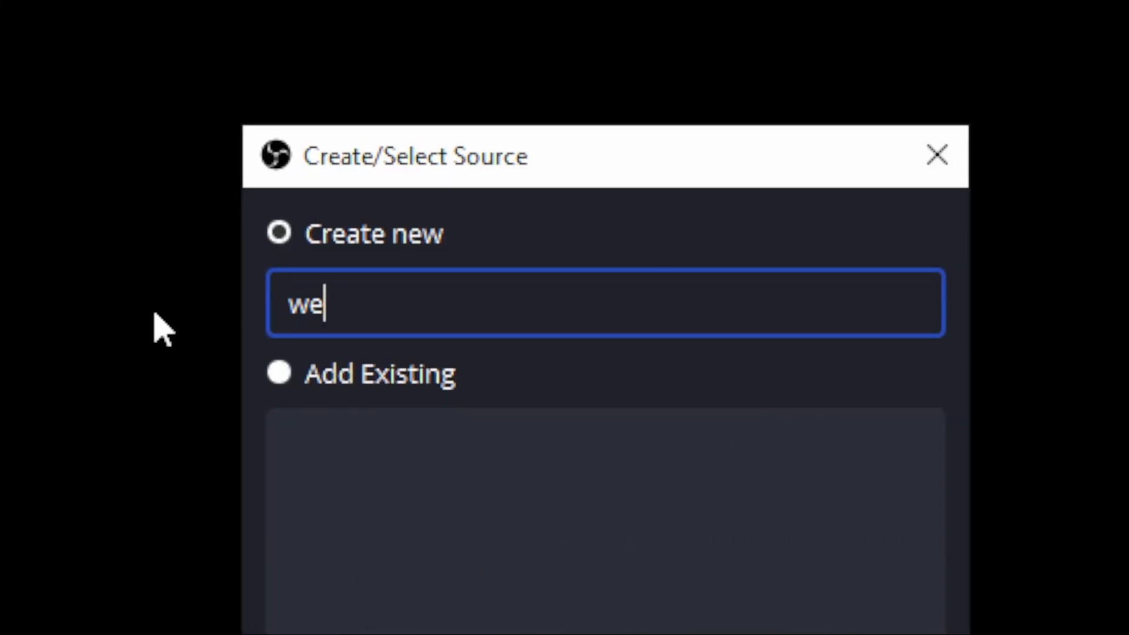
type("bcam")
left_click(615, 402)
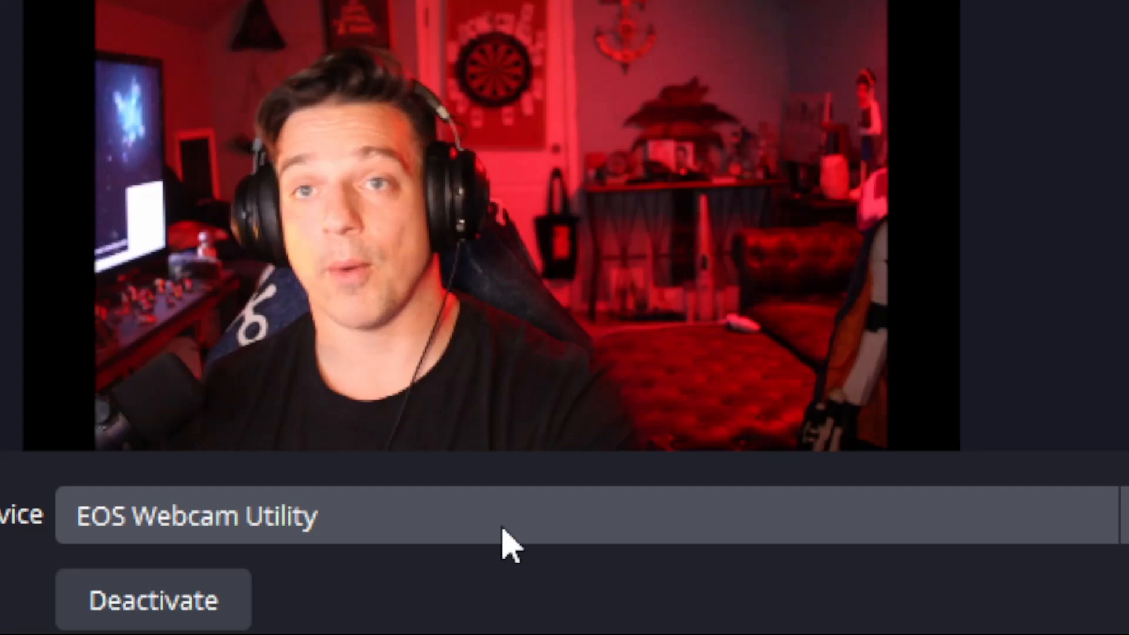
- Keep EOS Webcam Utility as the webcam's capture device, accept its properties, and enlarge the webcam source to fill the canvas
left_click(499, 524)
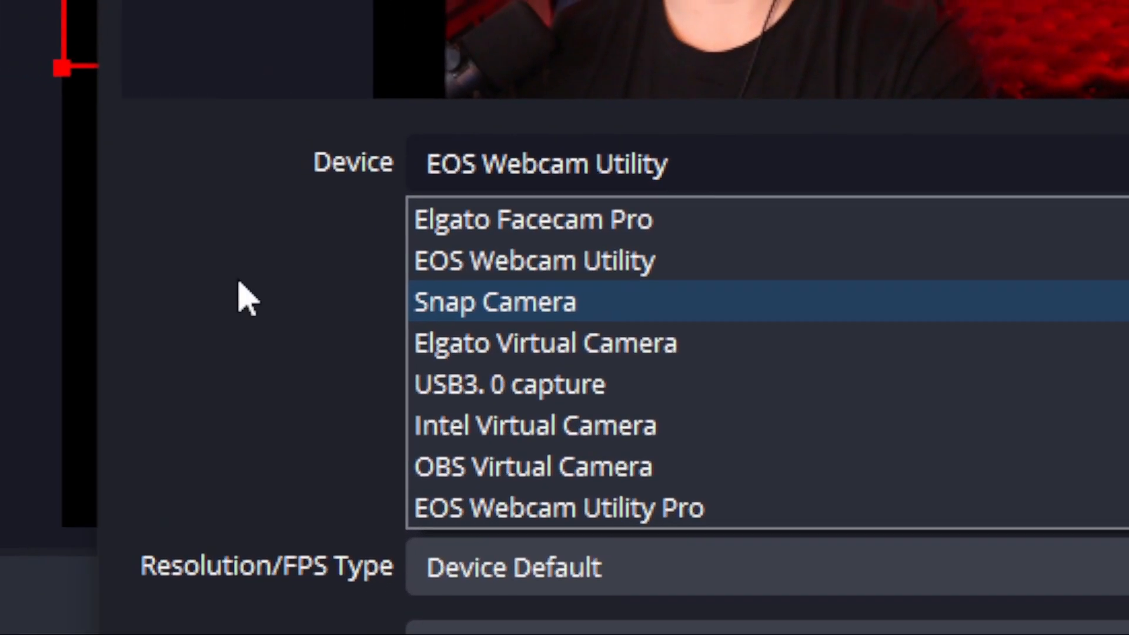
left_click(247, 300)
scroll(286, 528, "down", 5)
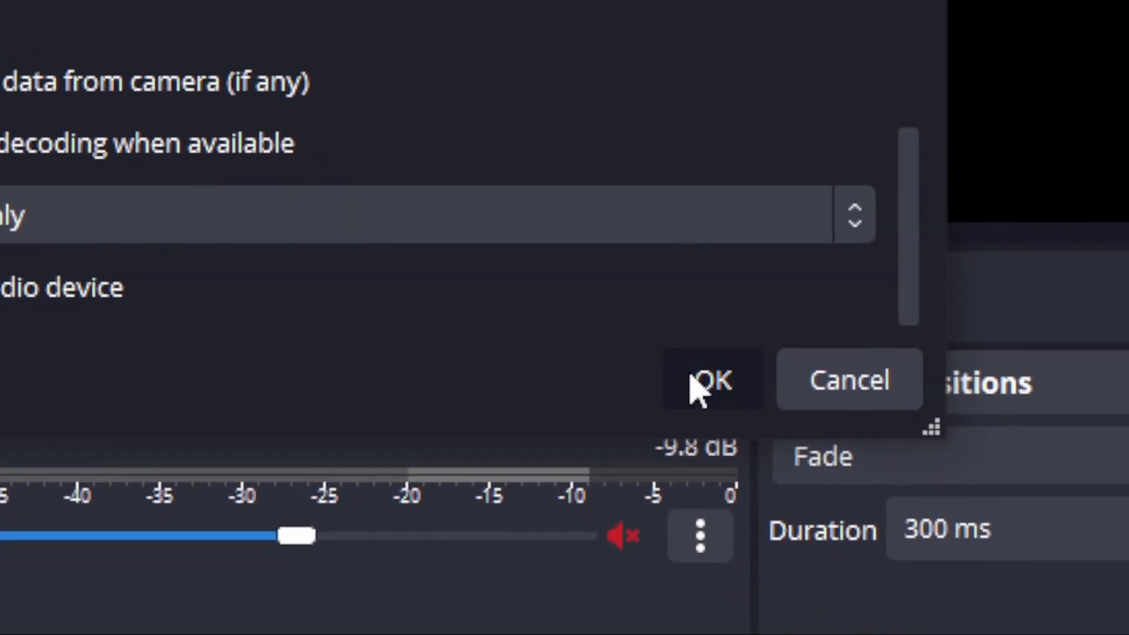
left_click(692, 379)
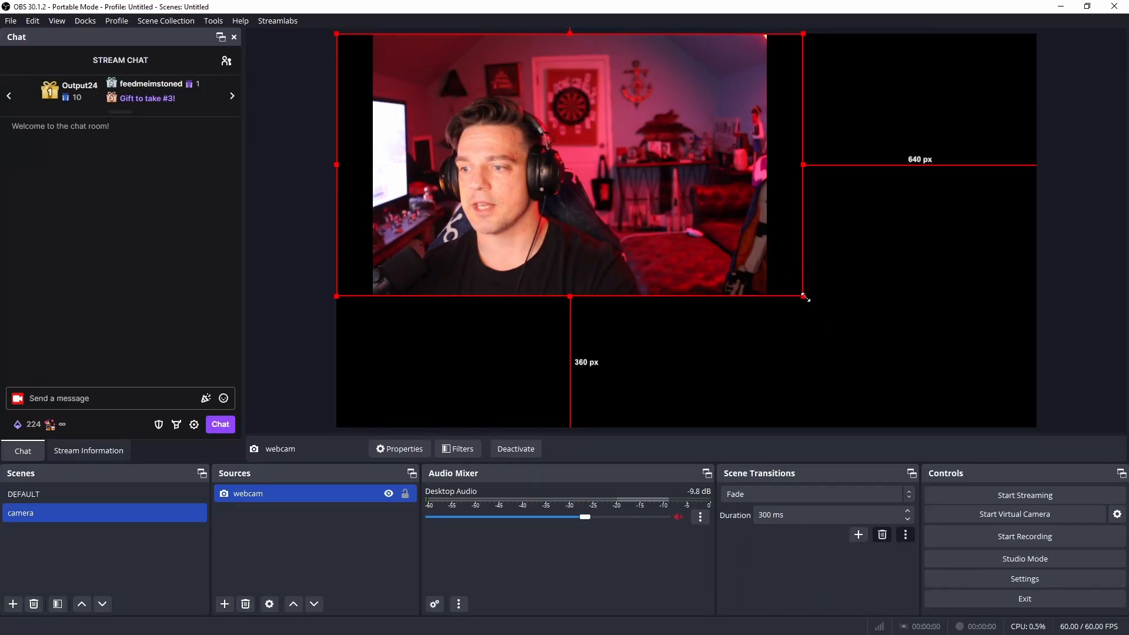
left_click_drag(805, 298, 1043, 423)
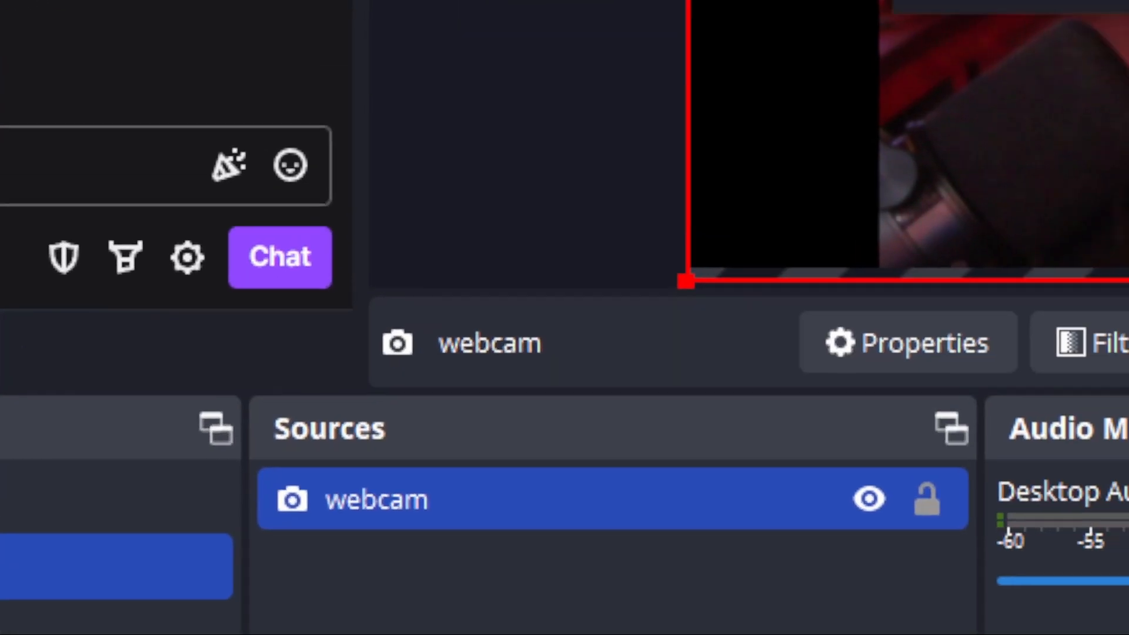
- Add a new scene named "stream desktop"
left_click(45, 527)
type("stream desktop")
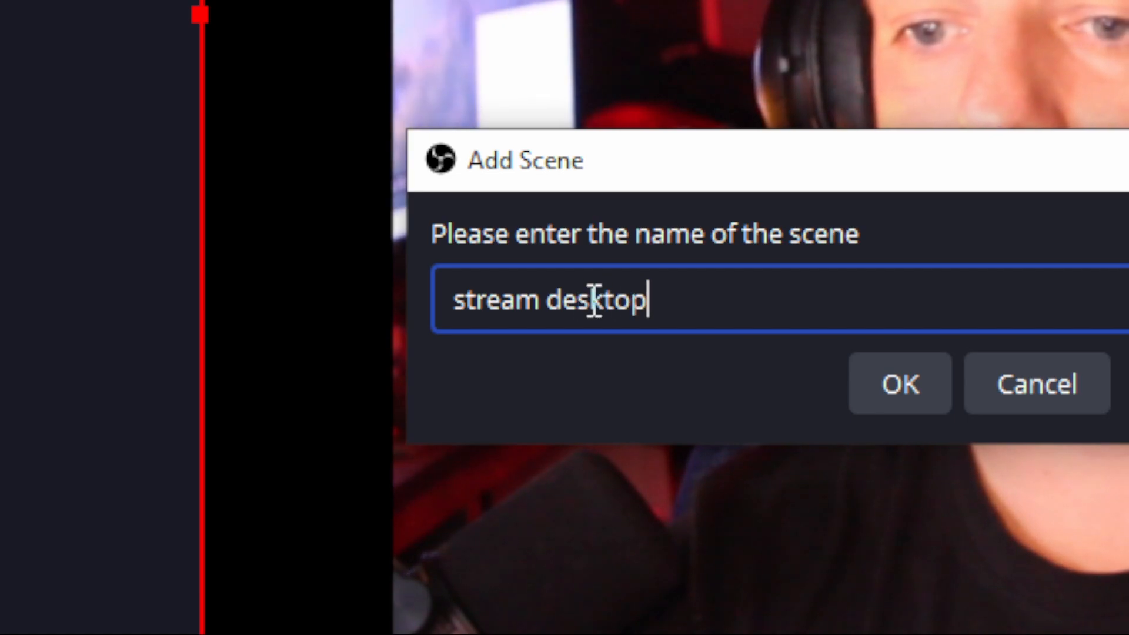
key("Return")
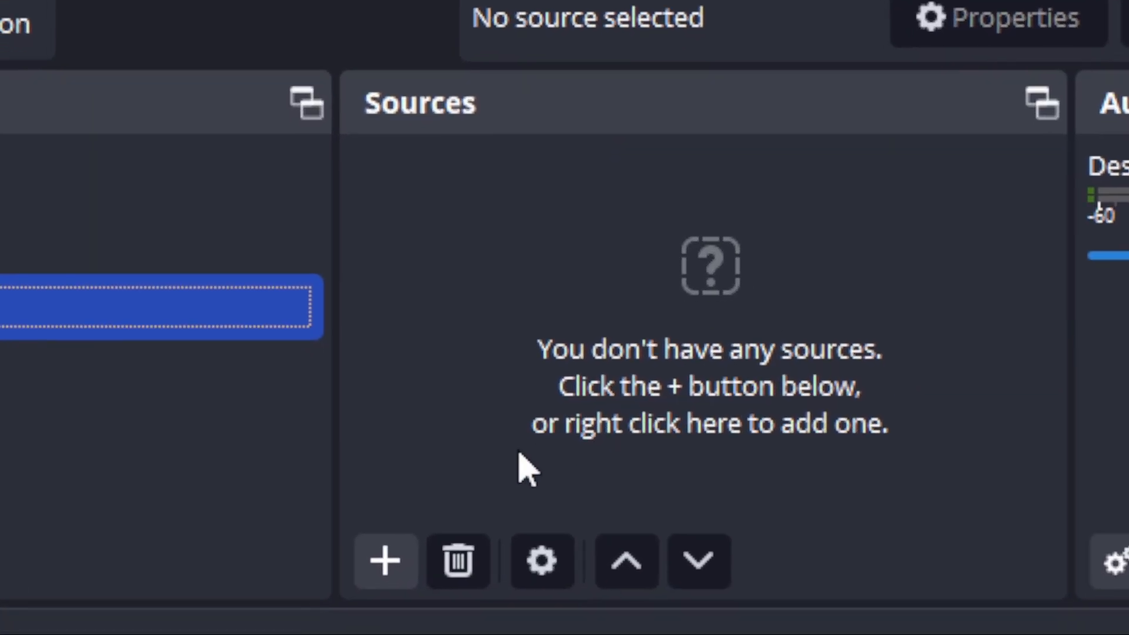
- Add a Display Capture source to the stream desktop scene, capturing the VG279QM 1920x1080 display
left_click(502, 538)
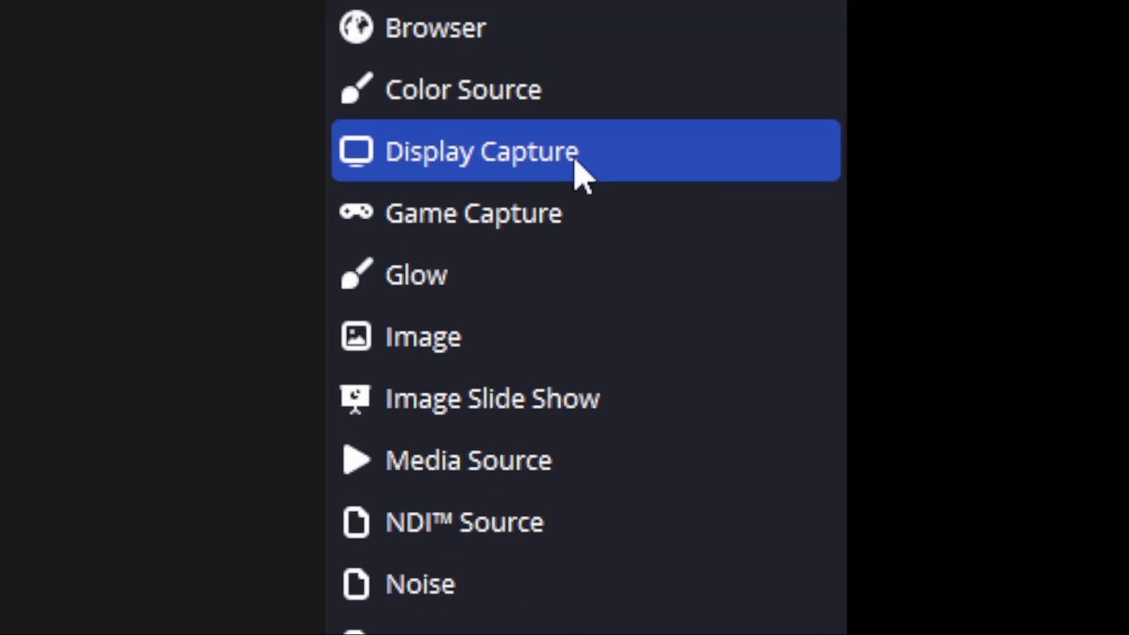
left_click(575, 161)
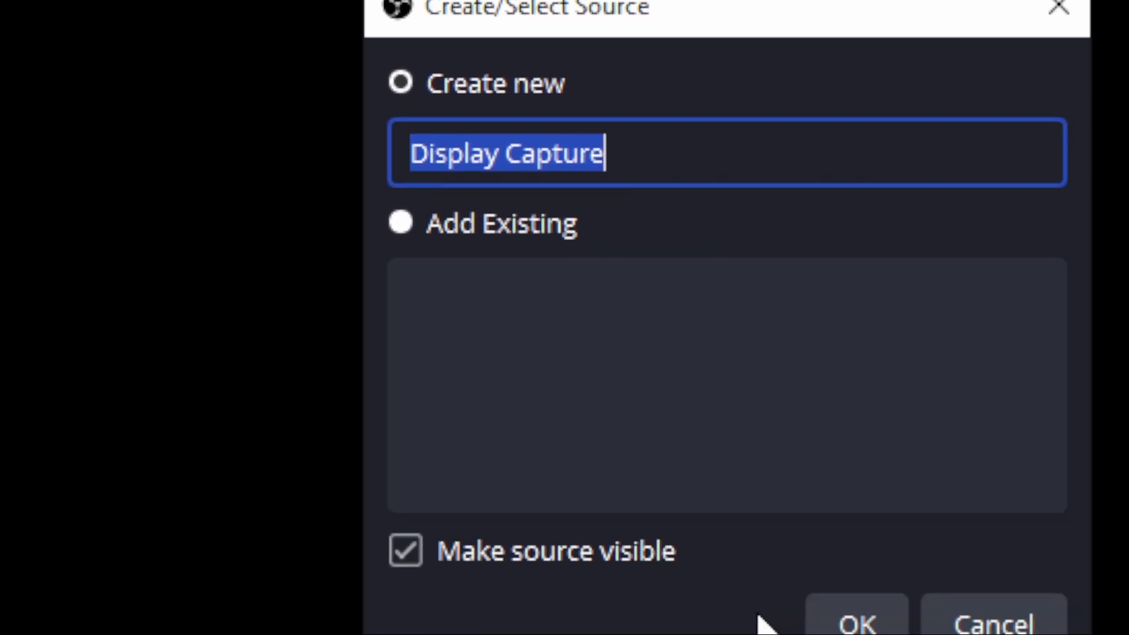
left_click(857, 622)
left_click(637, 383)
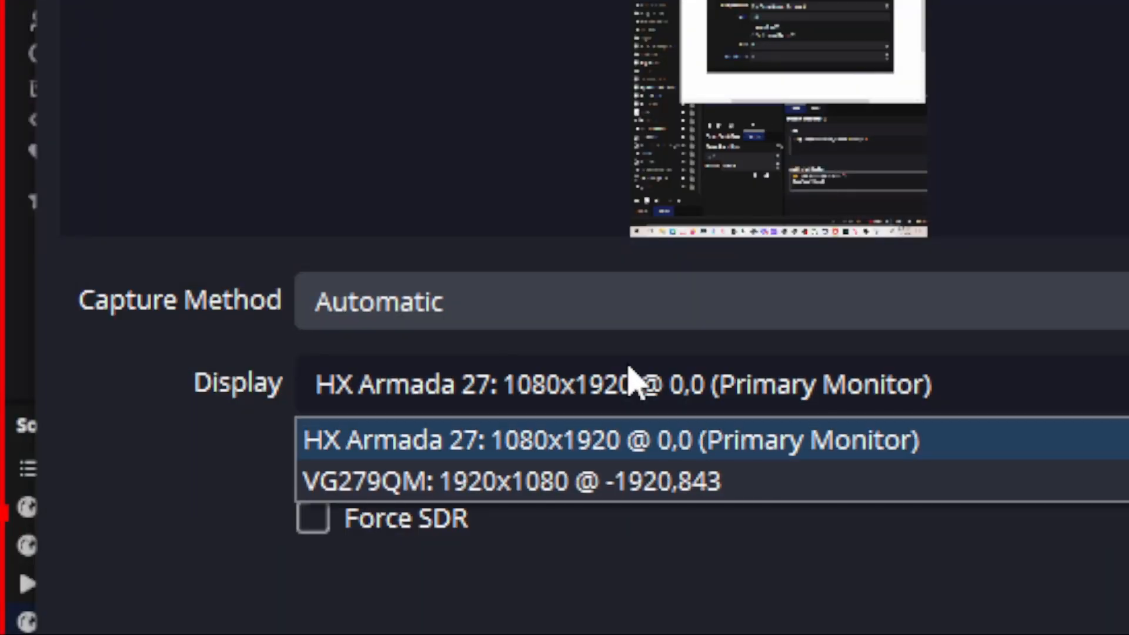
left_click(671, 488)
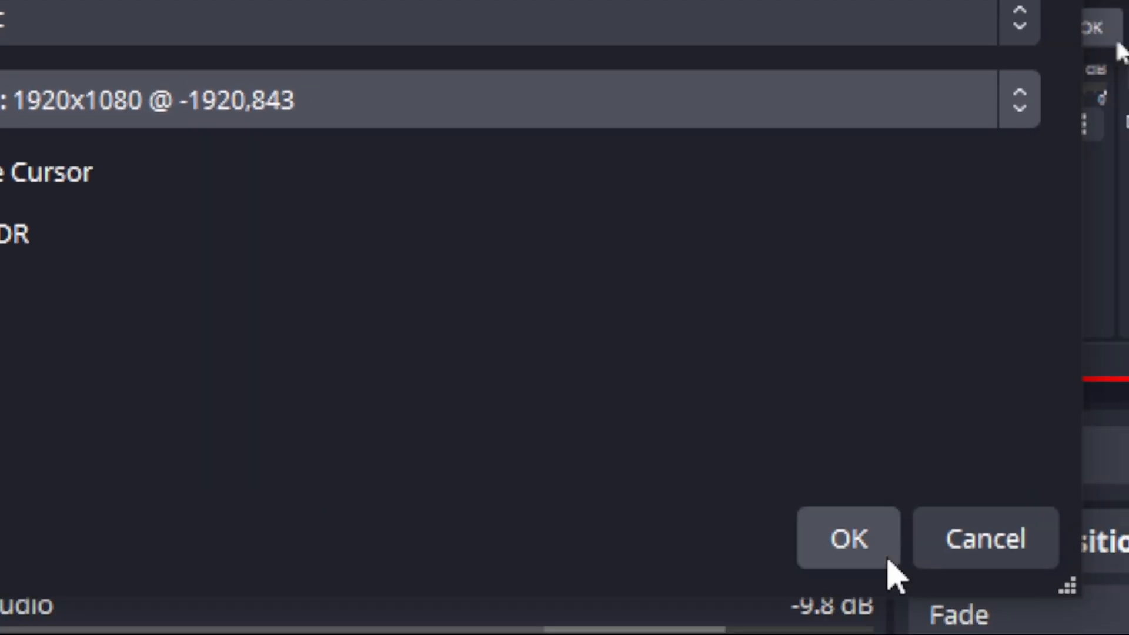
left_click(881, 614)
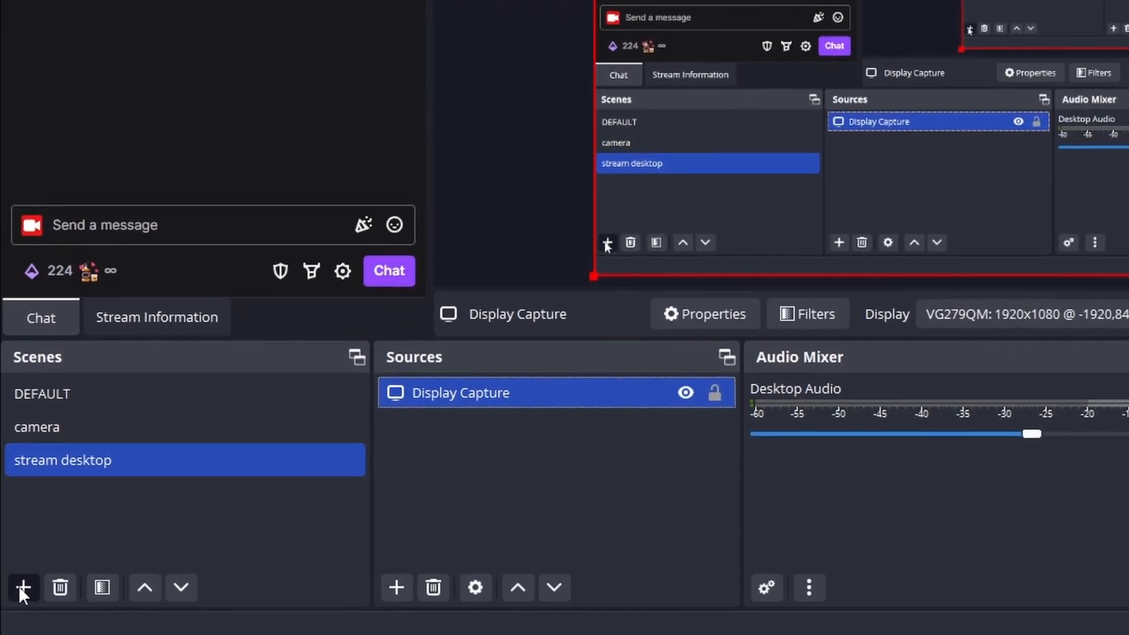
- Add a scene named "streaming scene1" and insert the existing stream desktop scene into it as a source
left_click(22, 587)
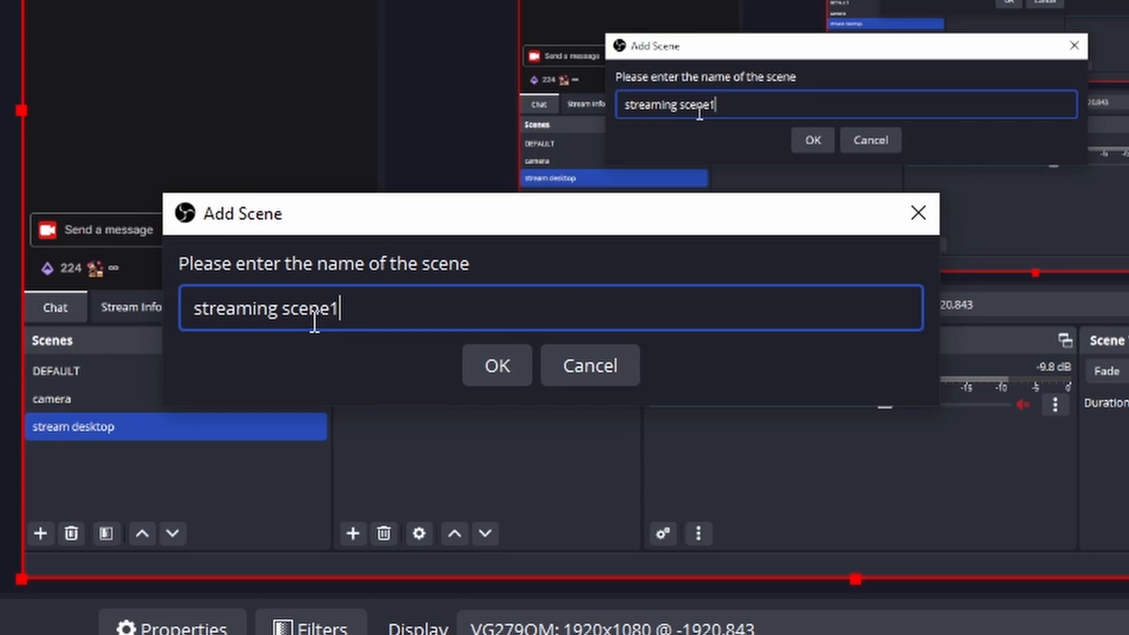
left_click(507, 364)
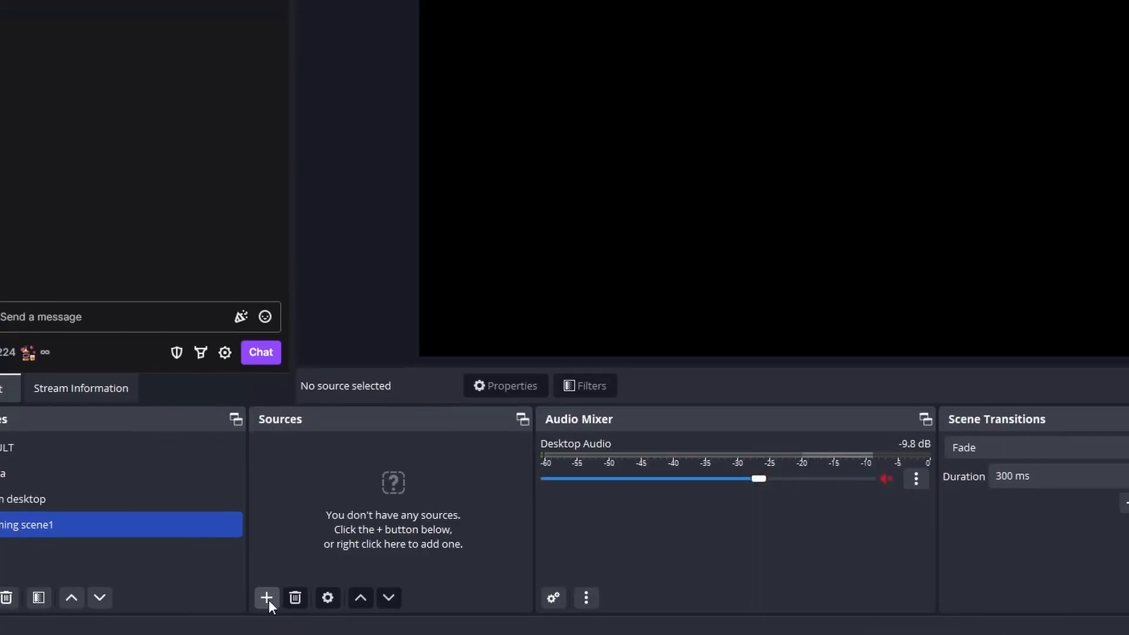
left_click(254, 594)
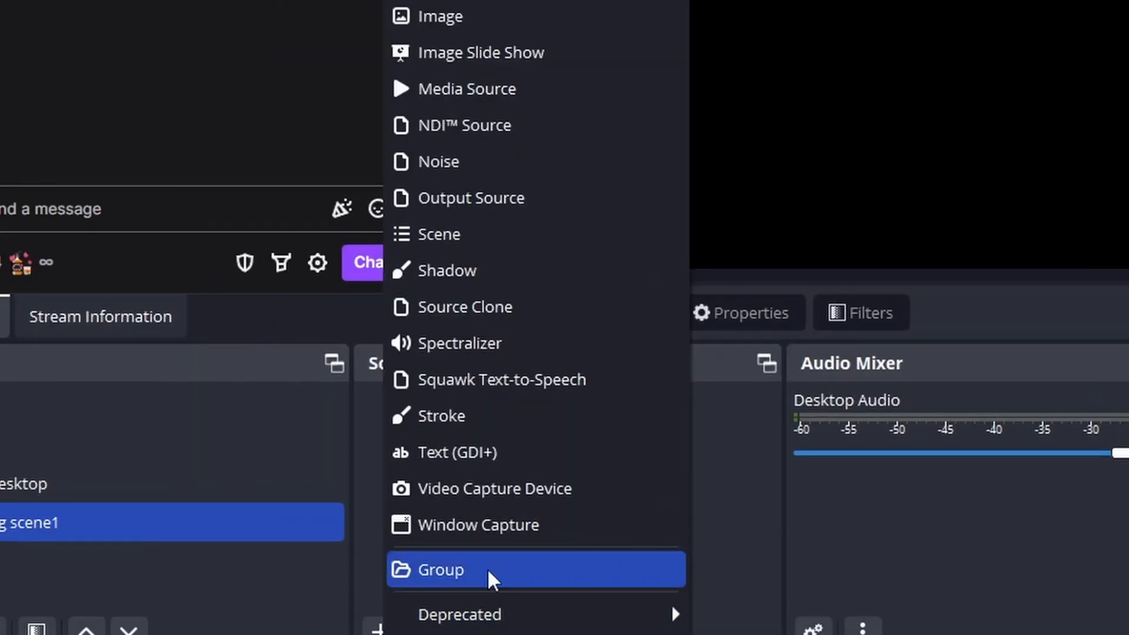
left_click(497, 234)
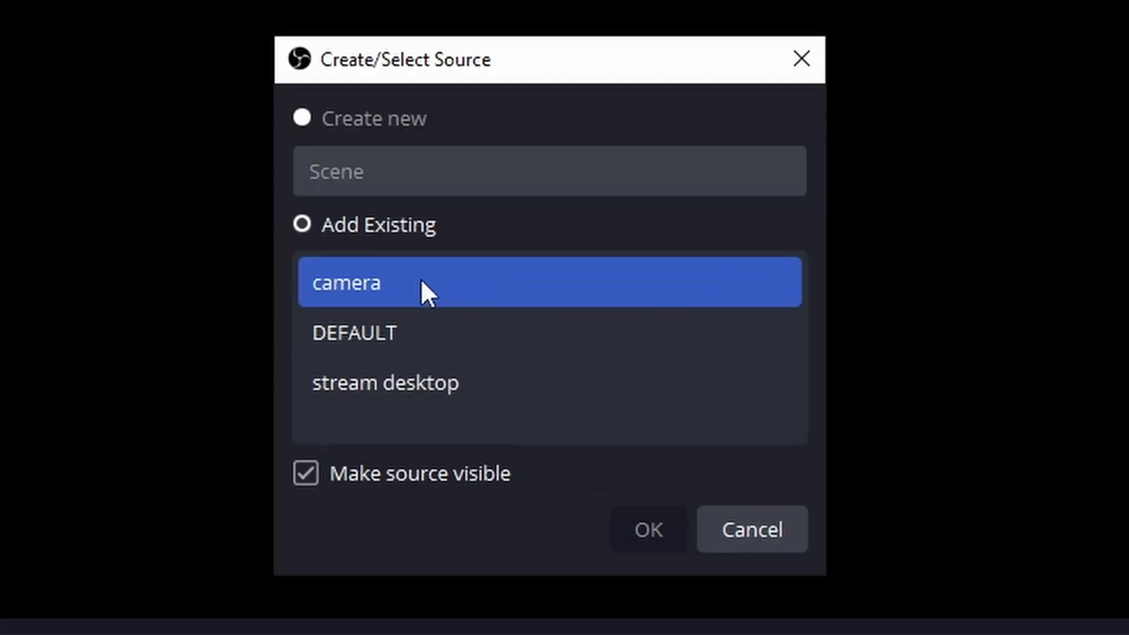
left_click(500, 382)
left_click(647, 530)
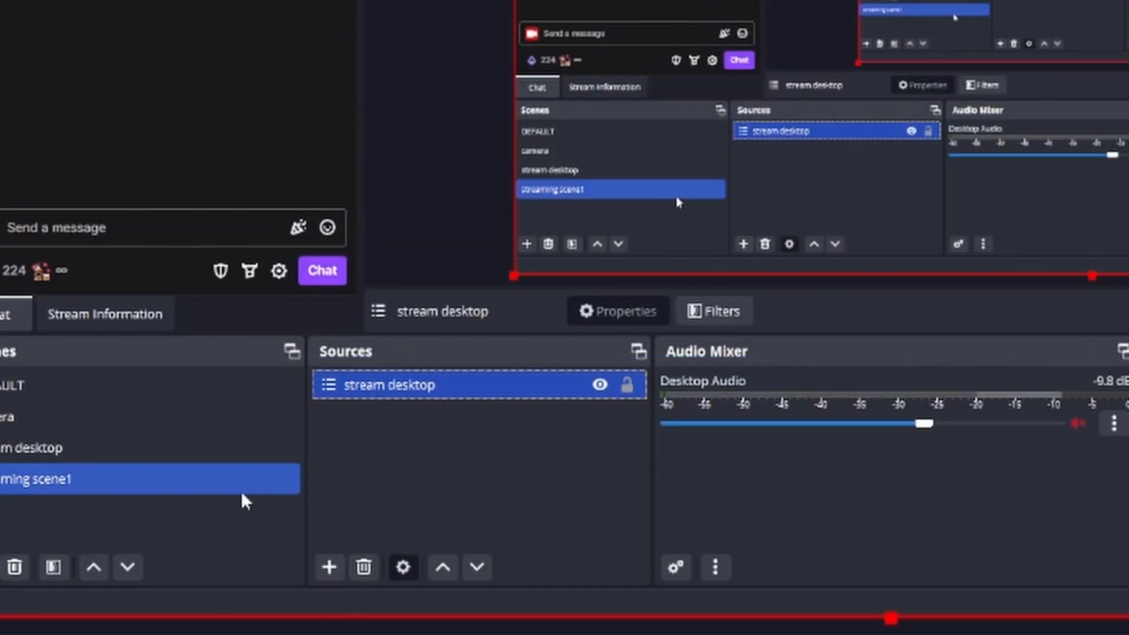
- Insert the existing camera scene as a source above stream desktop in streaming scene1
left_click(324, 568)
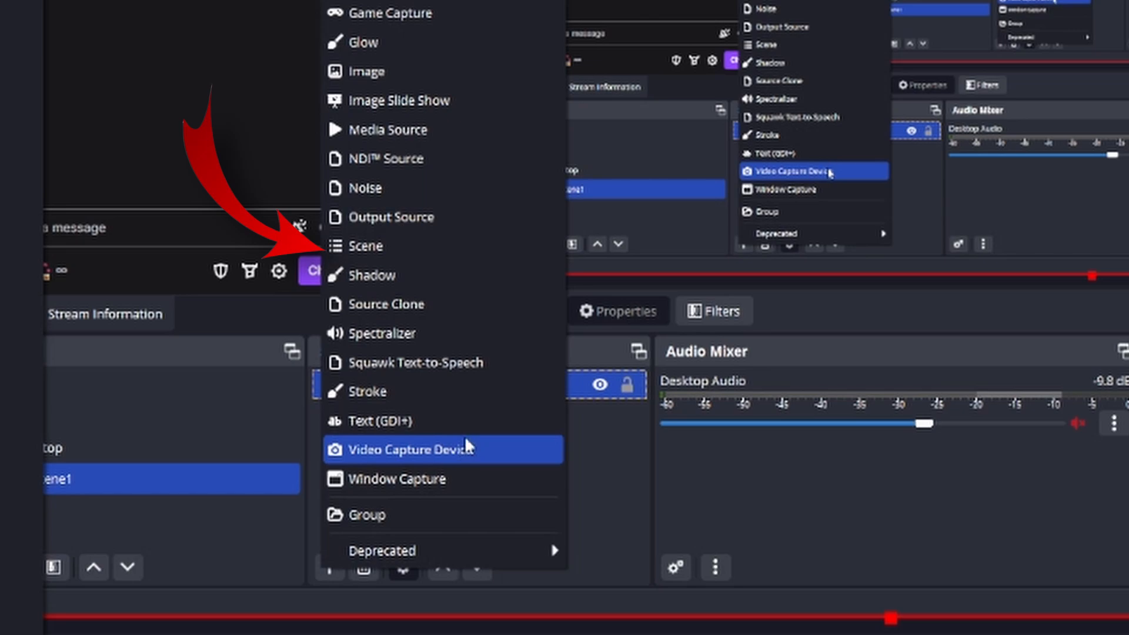
left_click(443, 245)
left_click(375, 282)
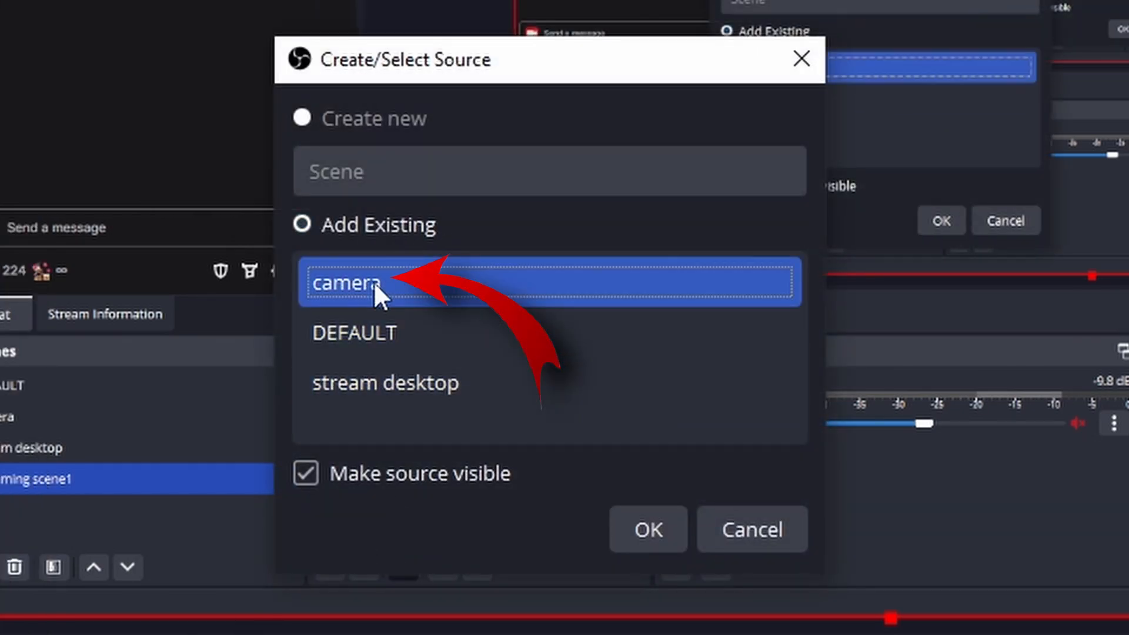
left_click(649, 530)
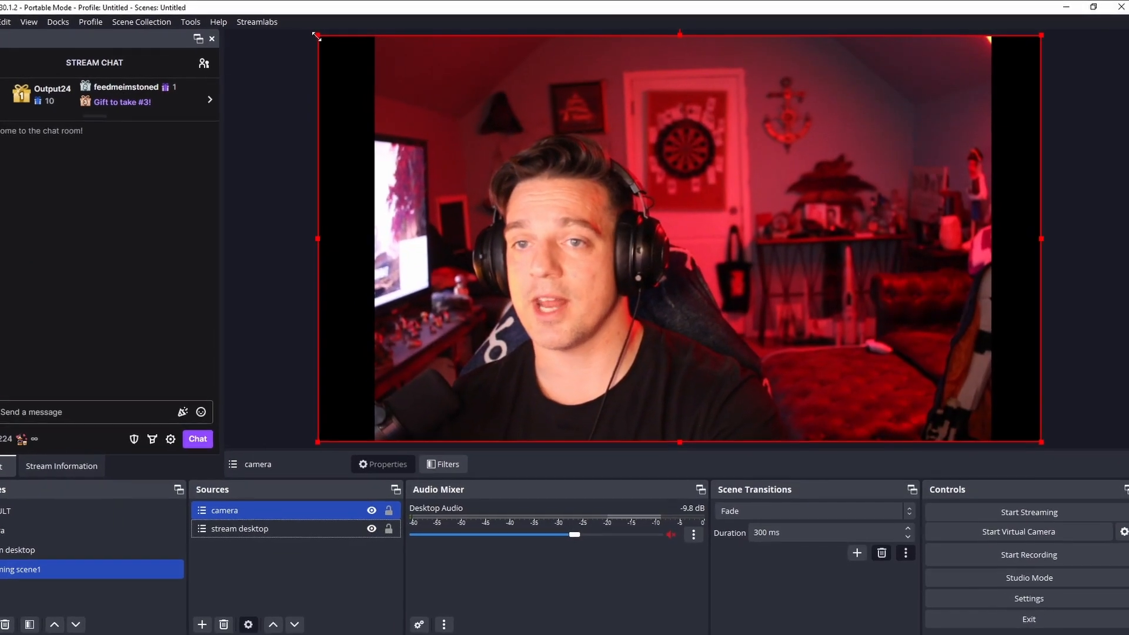
- Shrink the camera source and crop its sides to form a small overlay at the right edge of the canvas
left_click_drag(317, 36, 795, 303)
left_click_drag(905, 377, 923, 311)
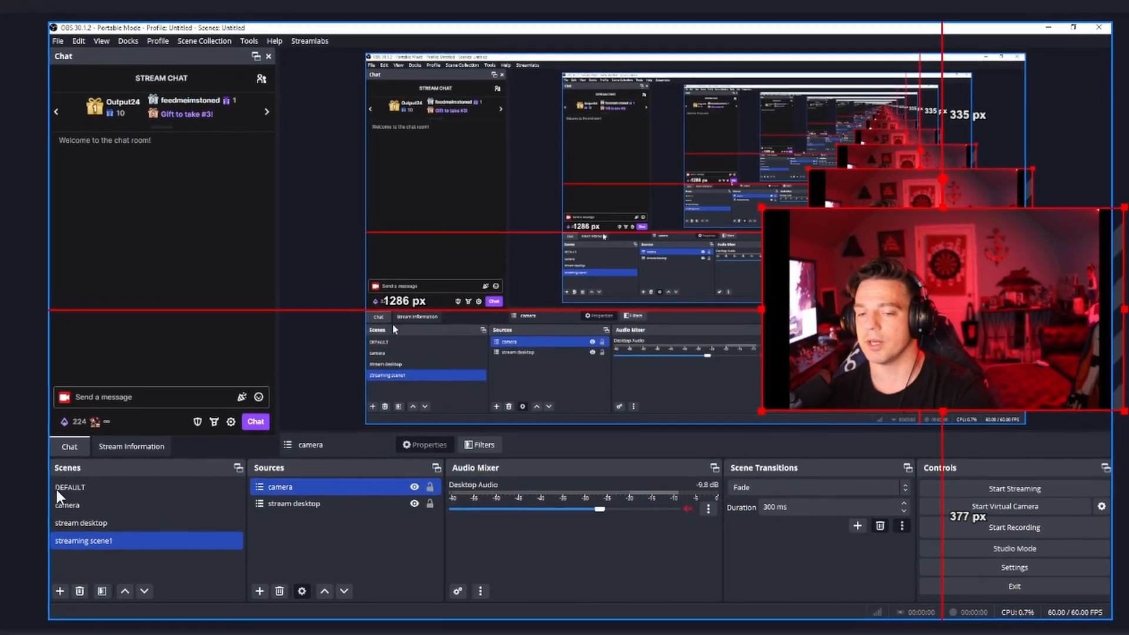
left_click(311, 503, "ctrl")
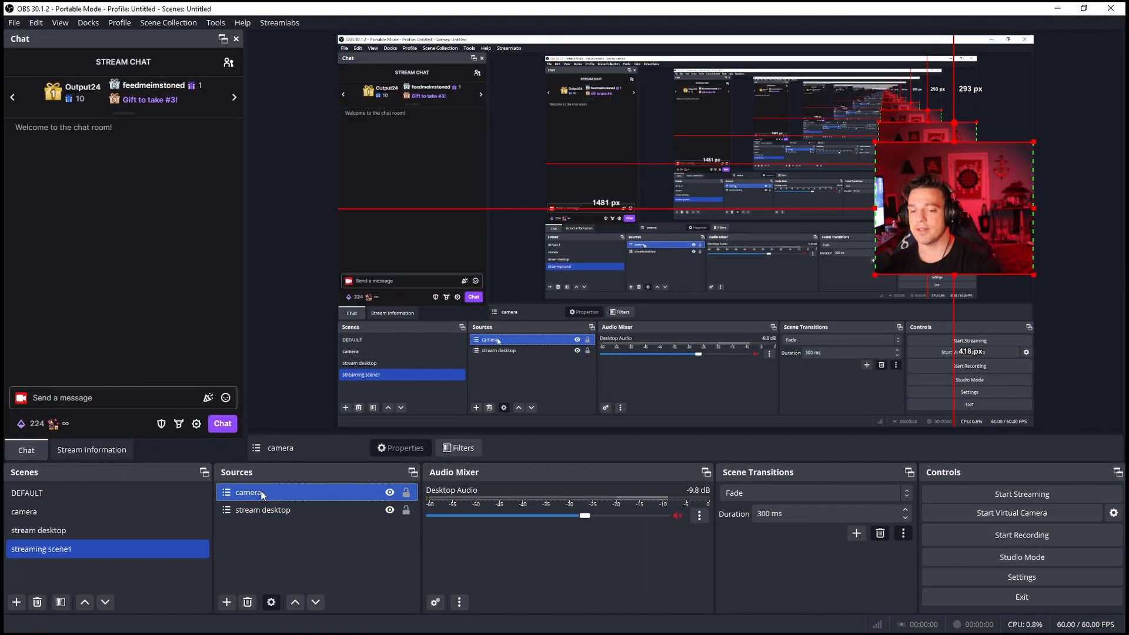
- Add an Advanced Mask effect filter with its default name to the camera source
right_click(263, 495)
left_click(308, 462)
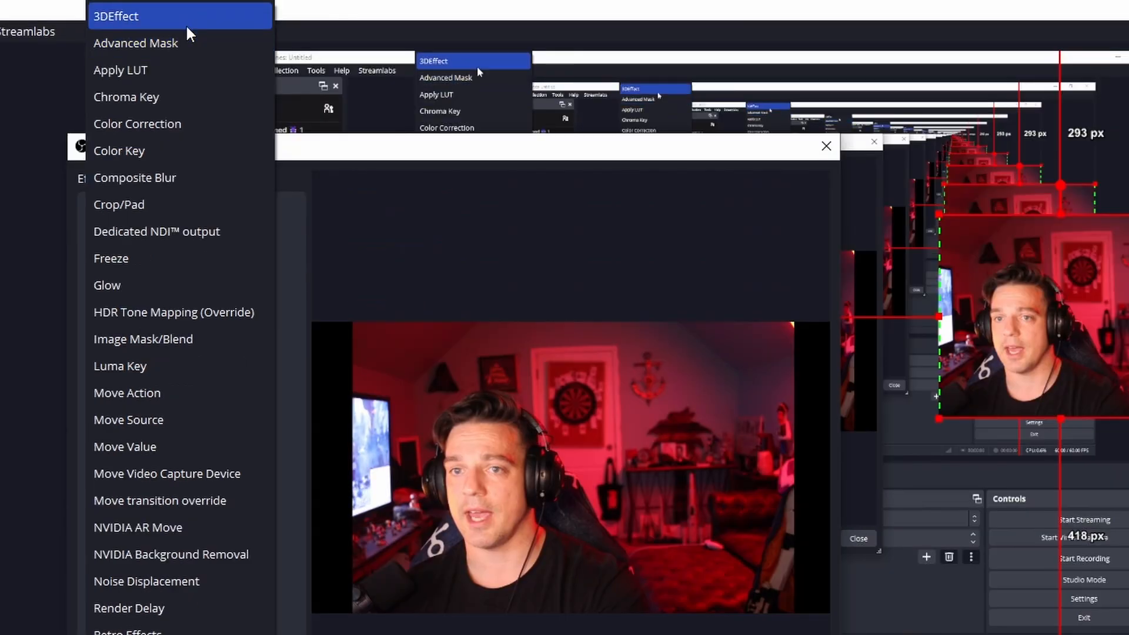
left_click(177, 51)
key("Return")
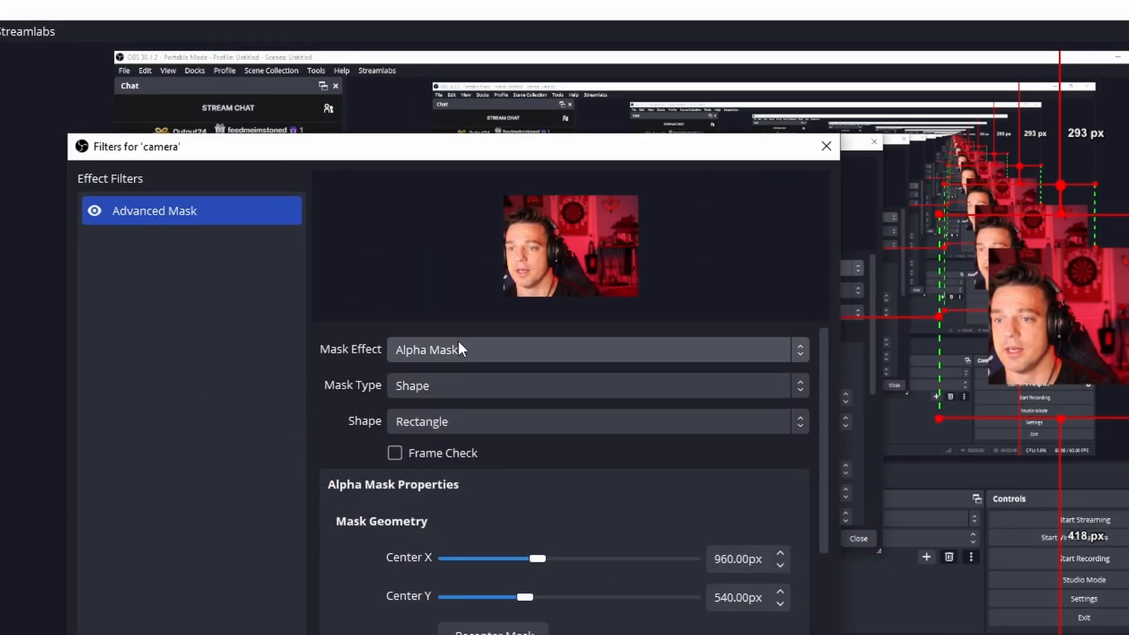
- Set the Advanced Mask shape to Circle with the mask type kept at Shape, and close the camera filters
left_click(486, 386)
left_click(487, 386)
left_click(474, 422)
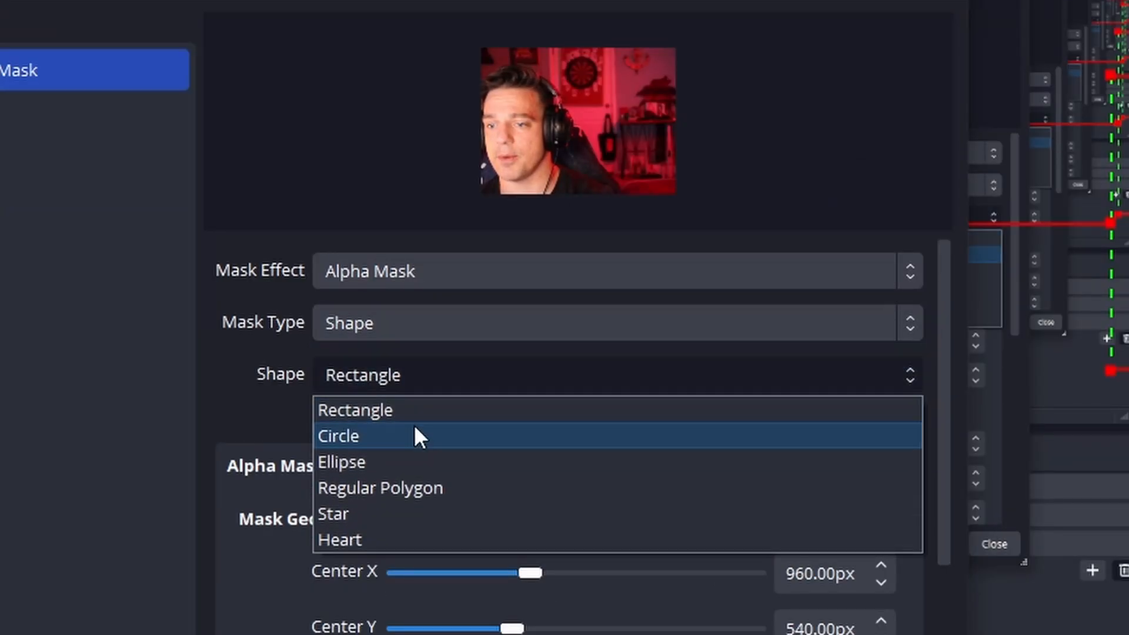
left_click(415, 429)
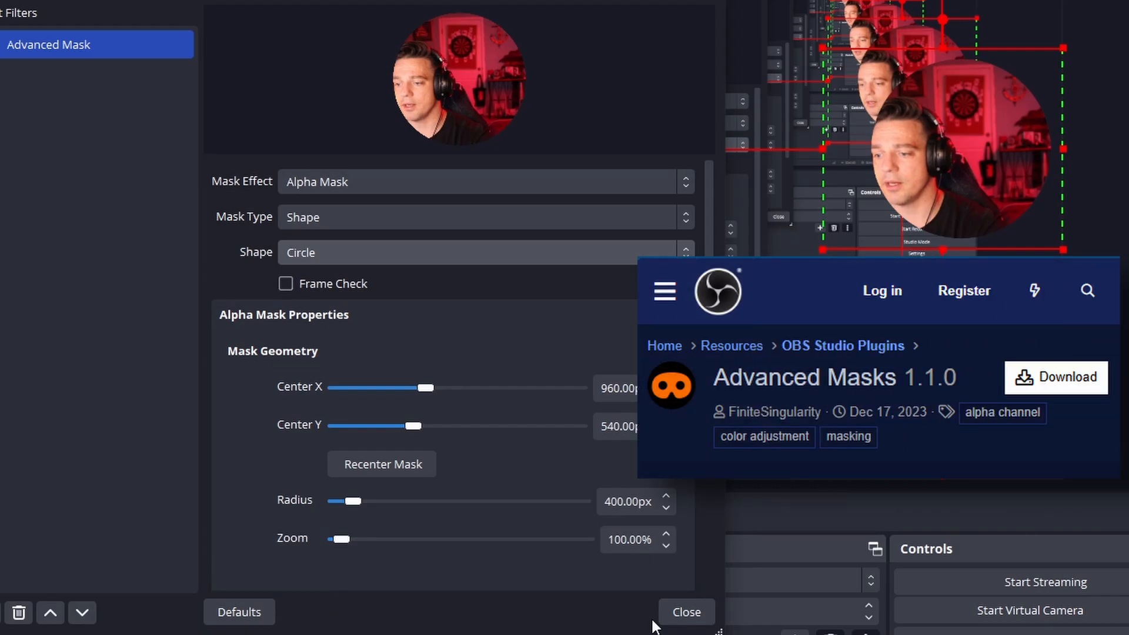
left_click(682, 612)
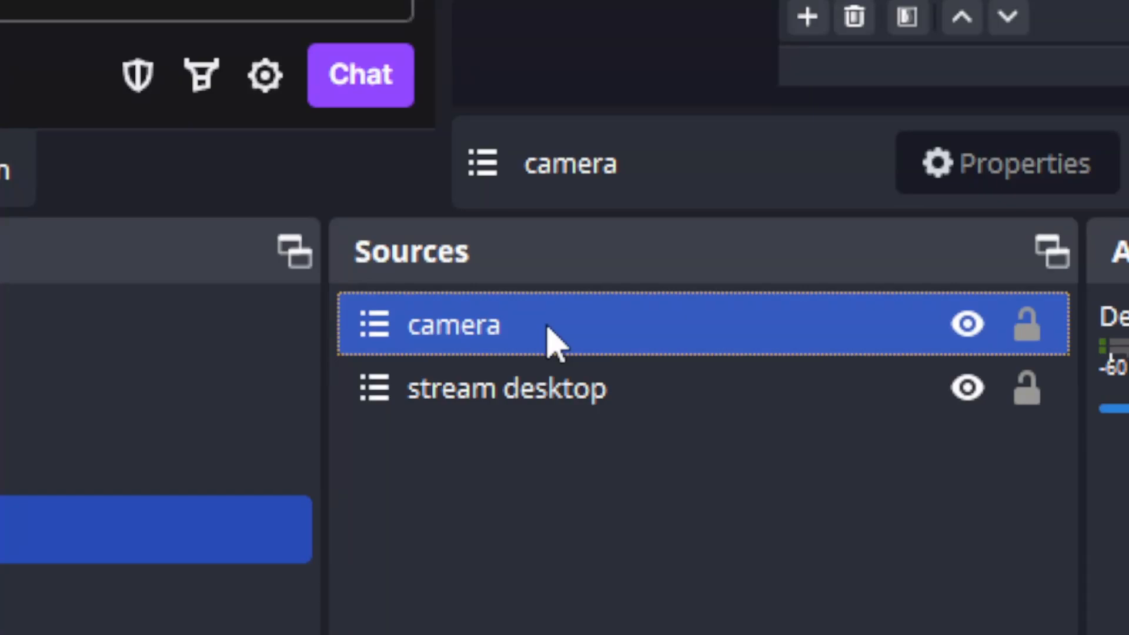
- Add a Shadow effect filter to the camera source and increase the shadow's size
right_click(547, 336)
left_click(741, 232)
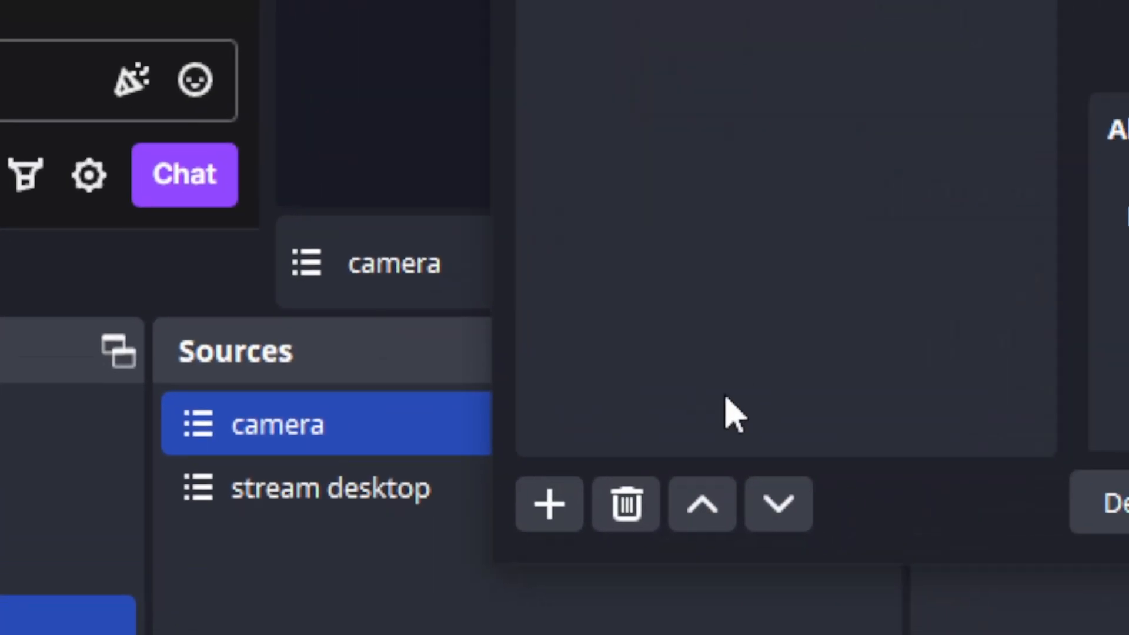
left_click(549, 505)
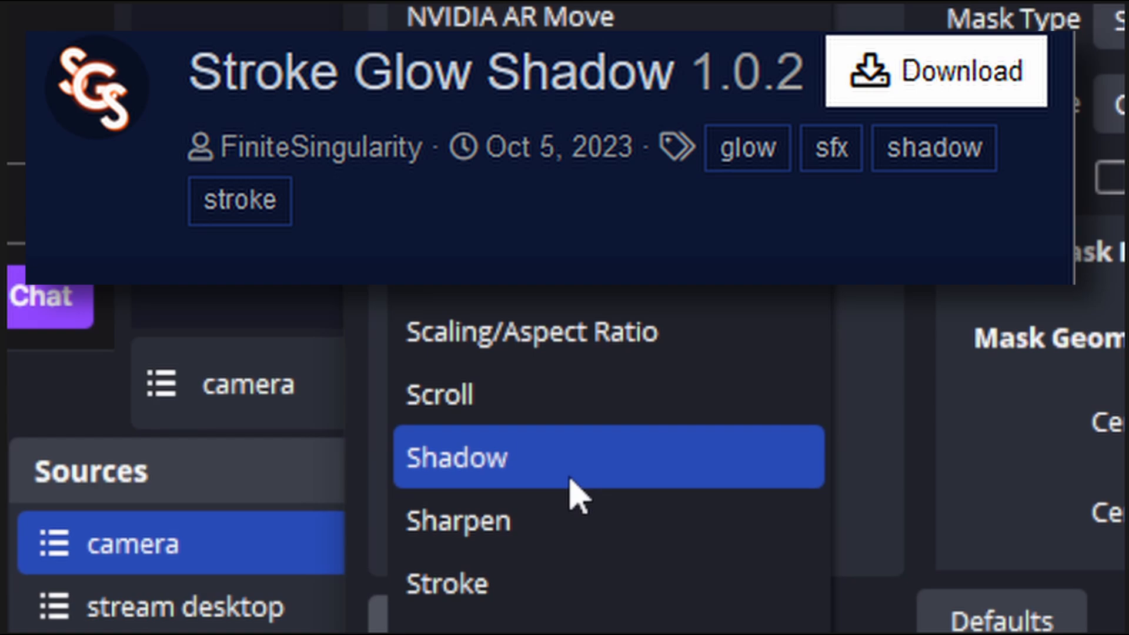
left_click(570, 479)
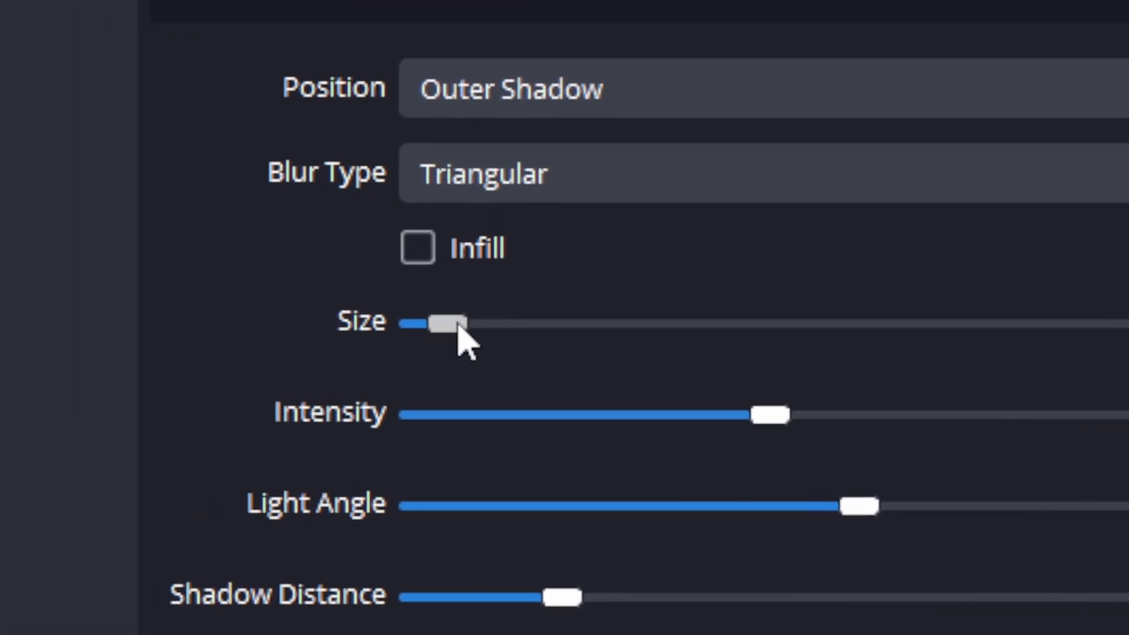
left_click_drag(160, 334, 340, 339)
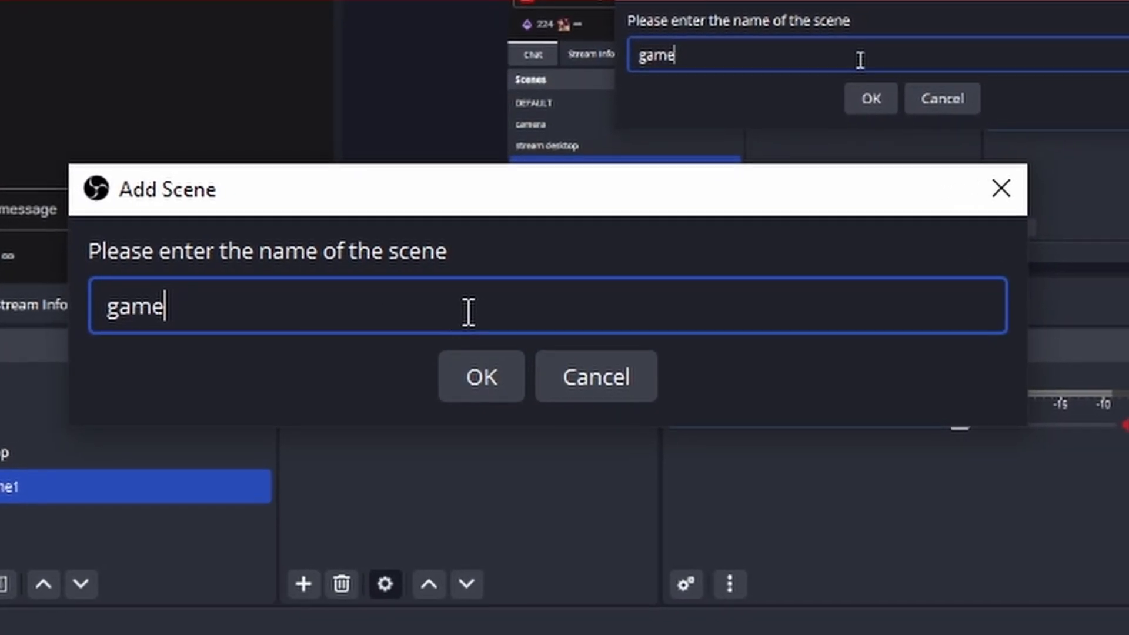
- Add a new scene named "game"
key("Return")
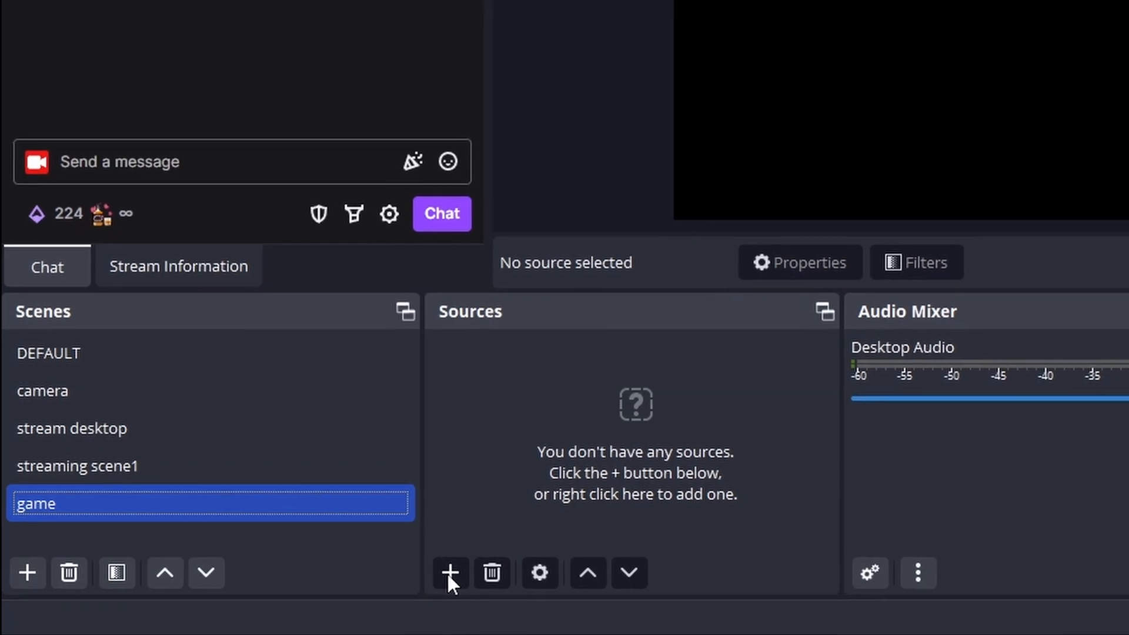
- Add a Video Capture Device source using the USB3. 0 capture device to the game scene, and remove that source again
left_click(449, 571)
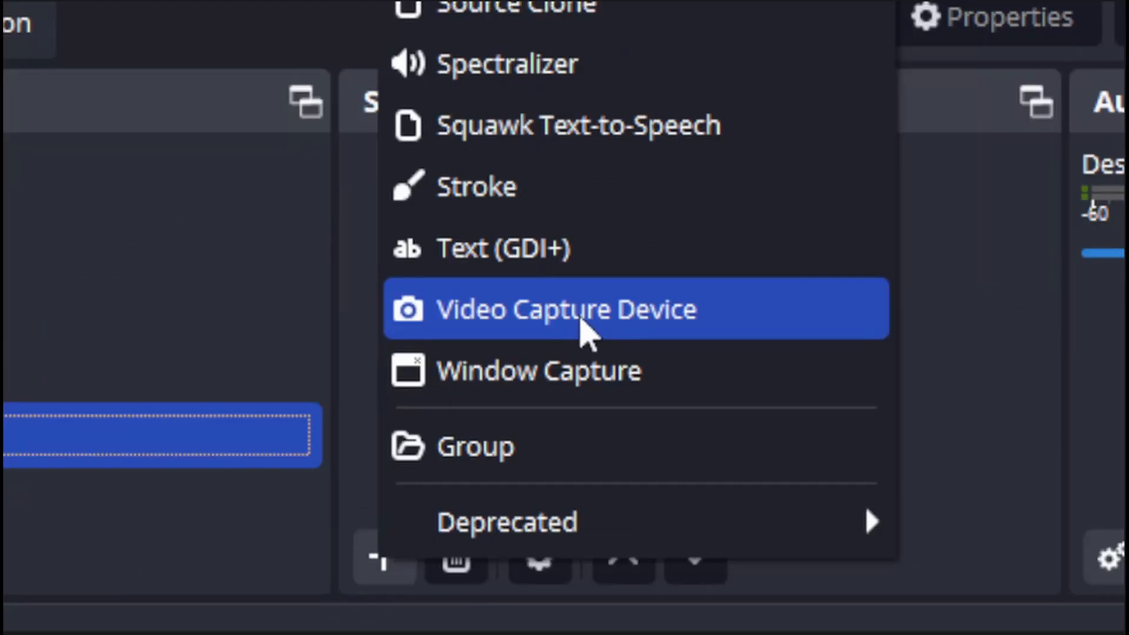
left_click(592, 326)
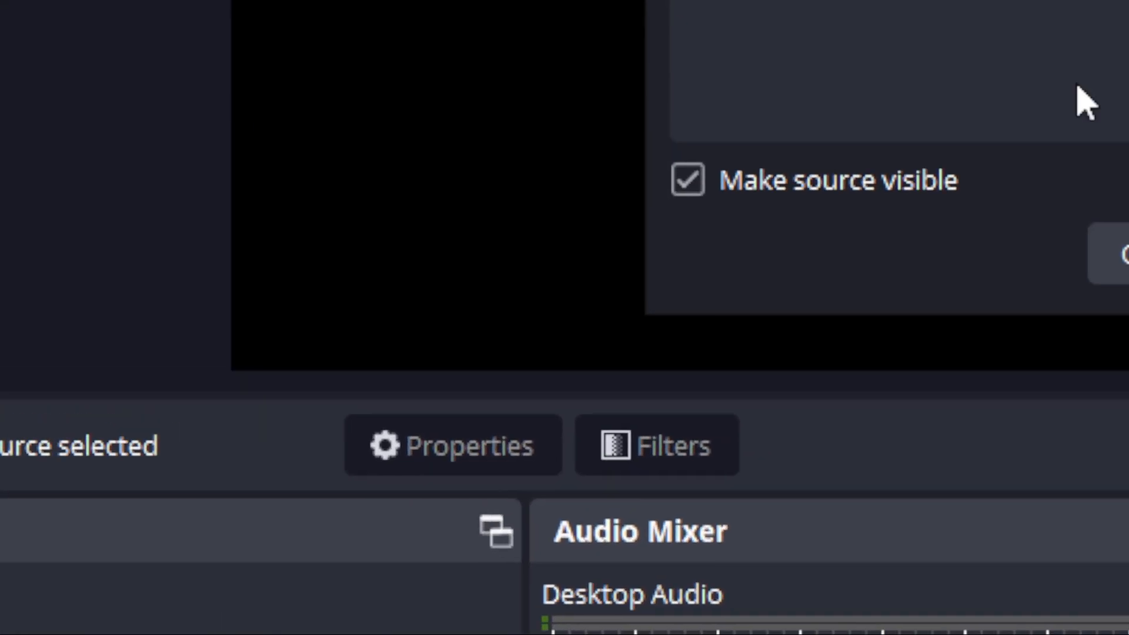
left_click(743, 309)
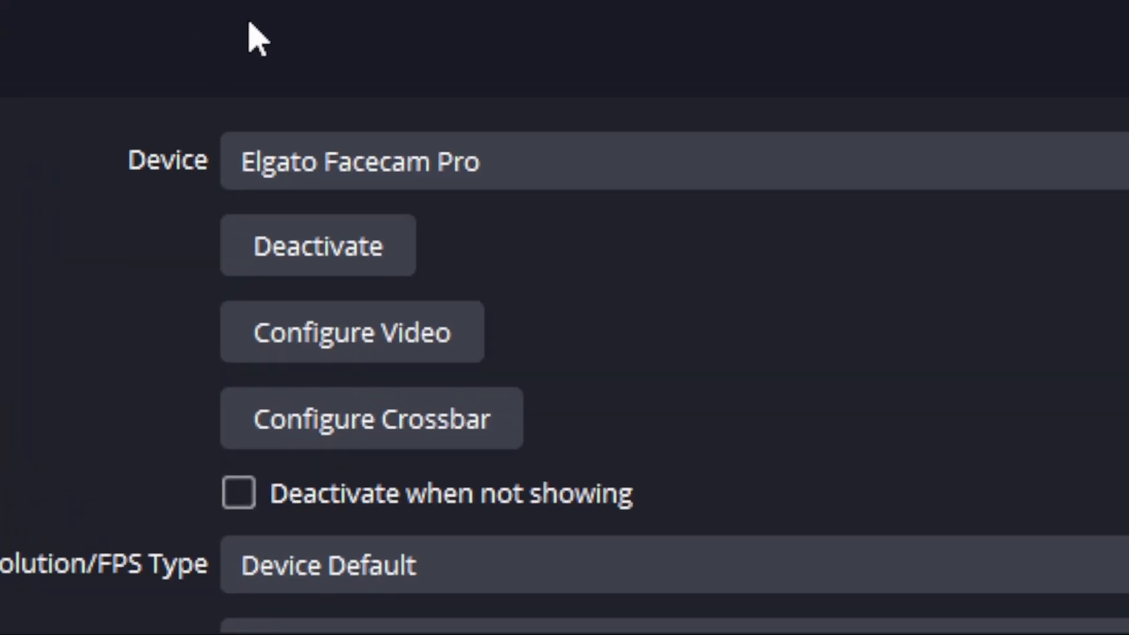
left_click(524, 254)
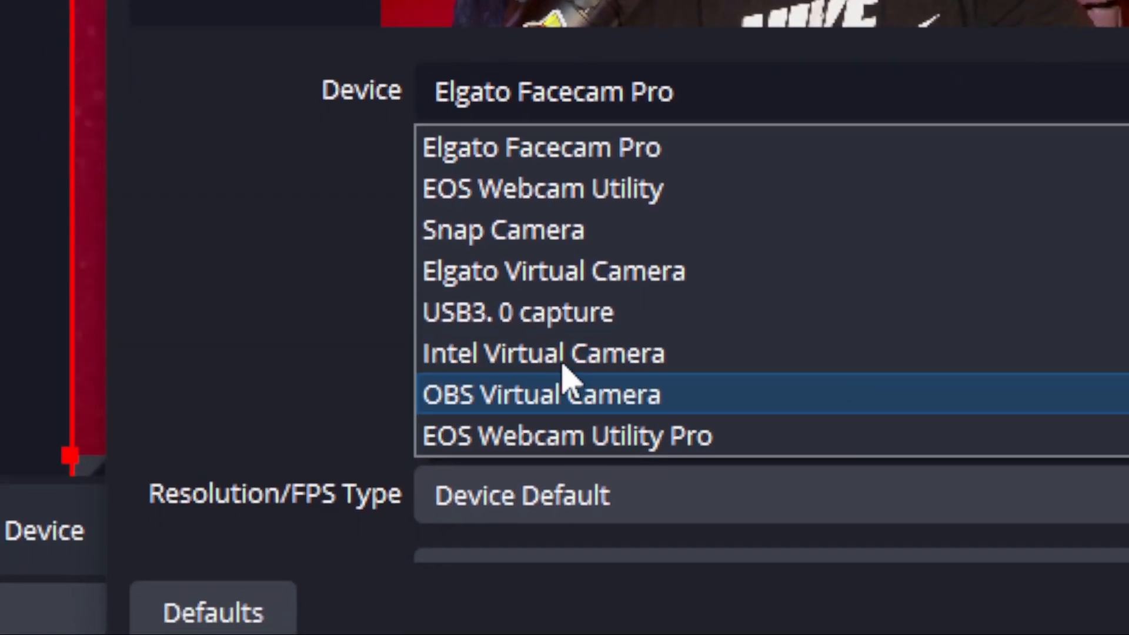
left_click(582, 503)
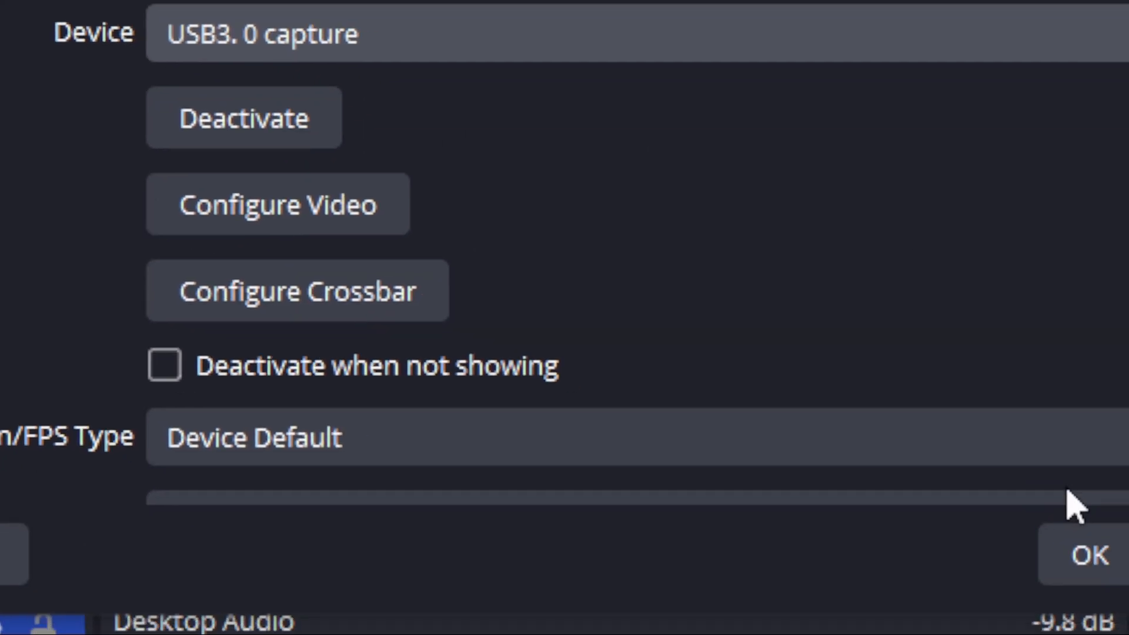
left_click(1128, 611)
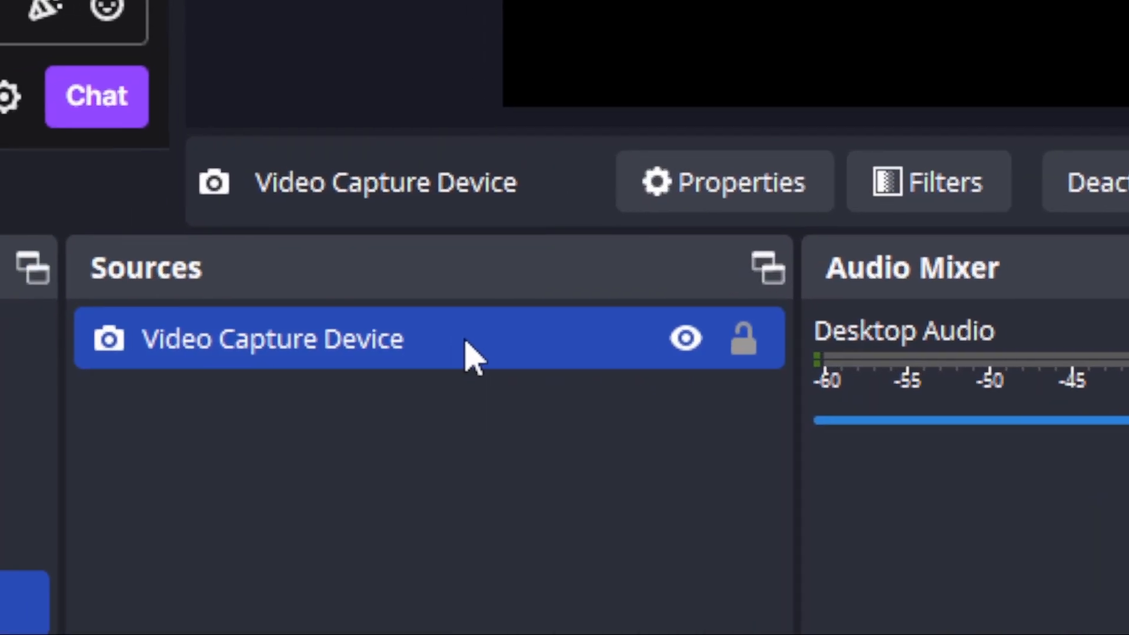
left_click(448, 623)
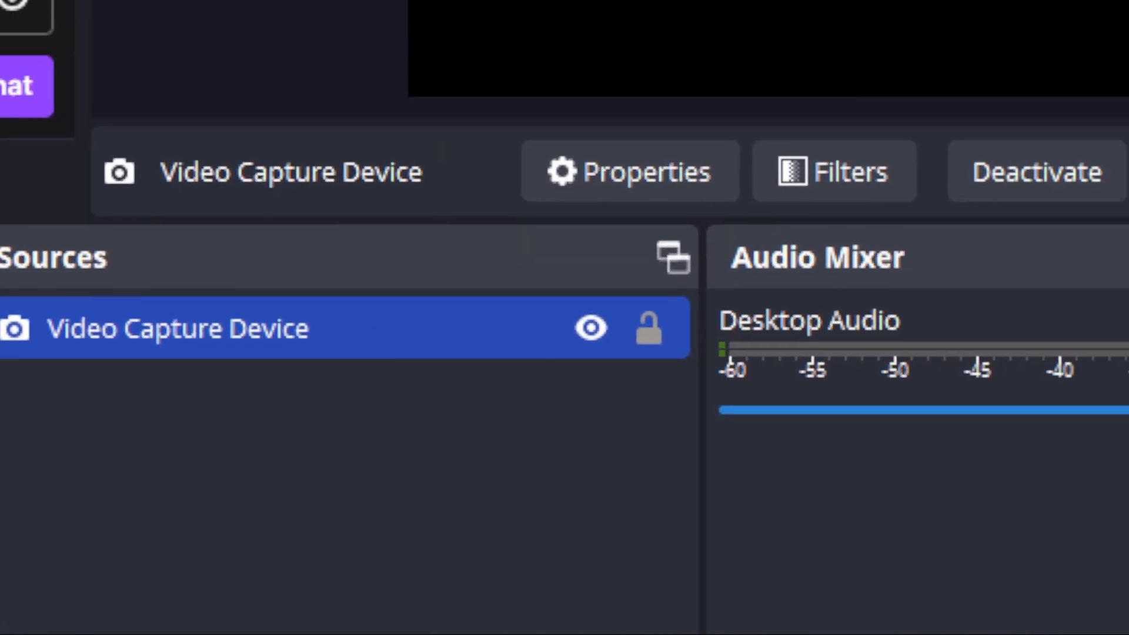
left_click(806, 139)
- Add a Game Capture source to the game scene that captures the specific window "[DaveTheDiver.exe]: DAVE THE DIVER"
left_click(377, 624)
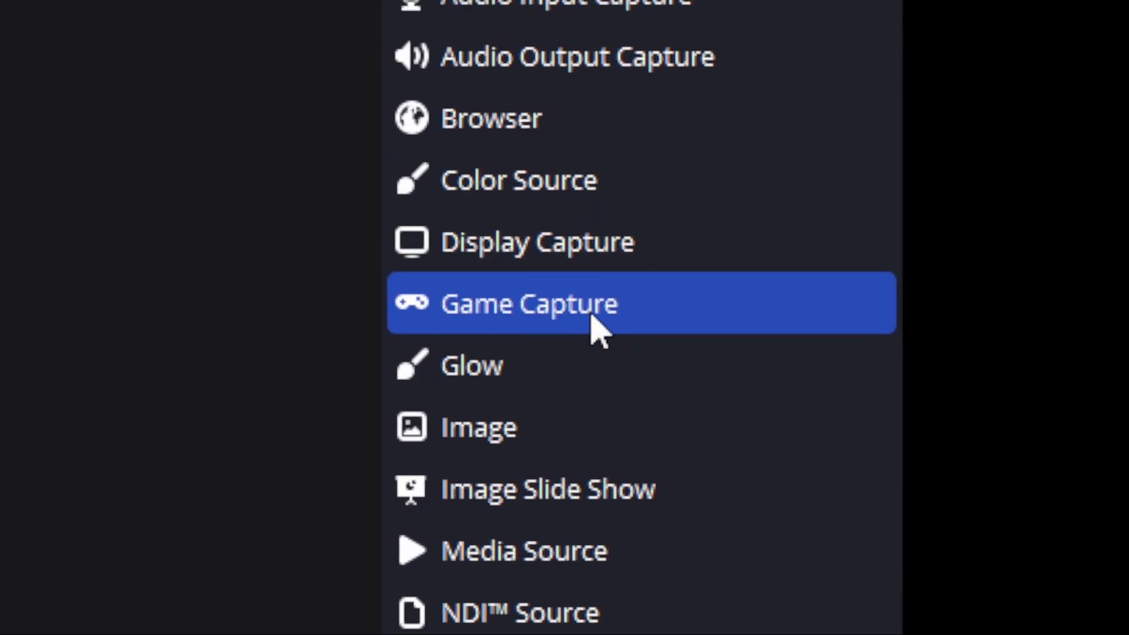
left_click(635, 270)
left_click(882, 462)
left_click(581, 154)
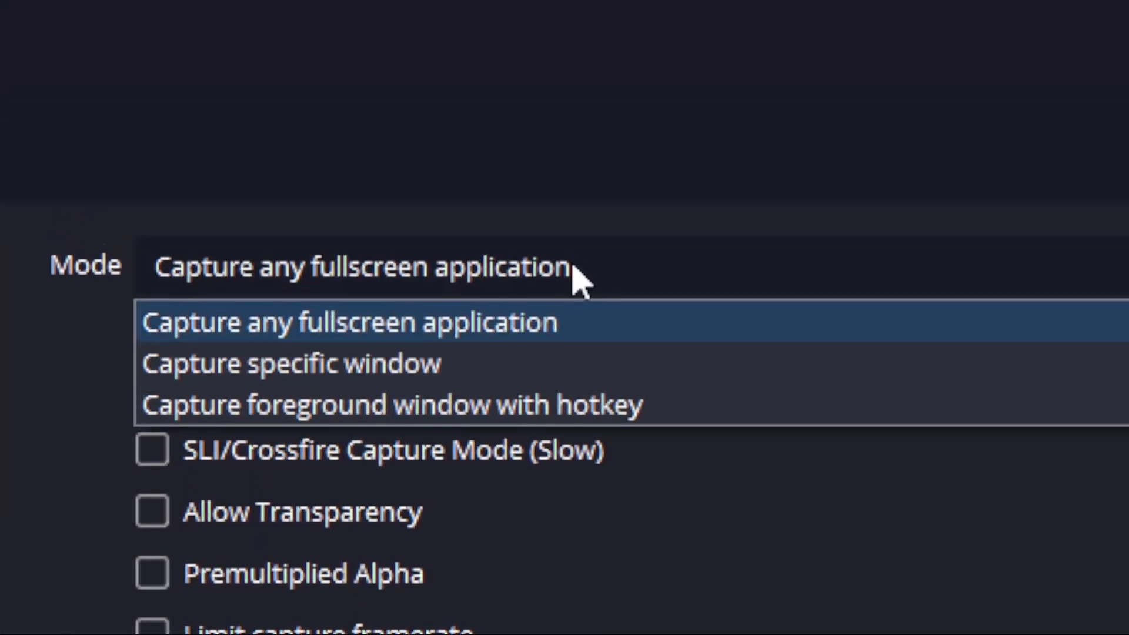
left_click(463, 258)
left_click(379, 247)
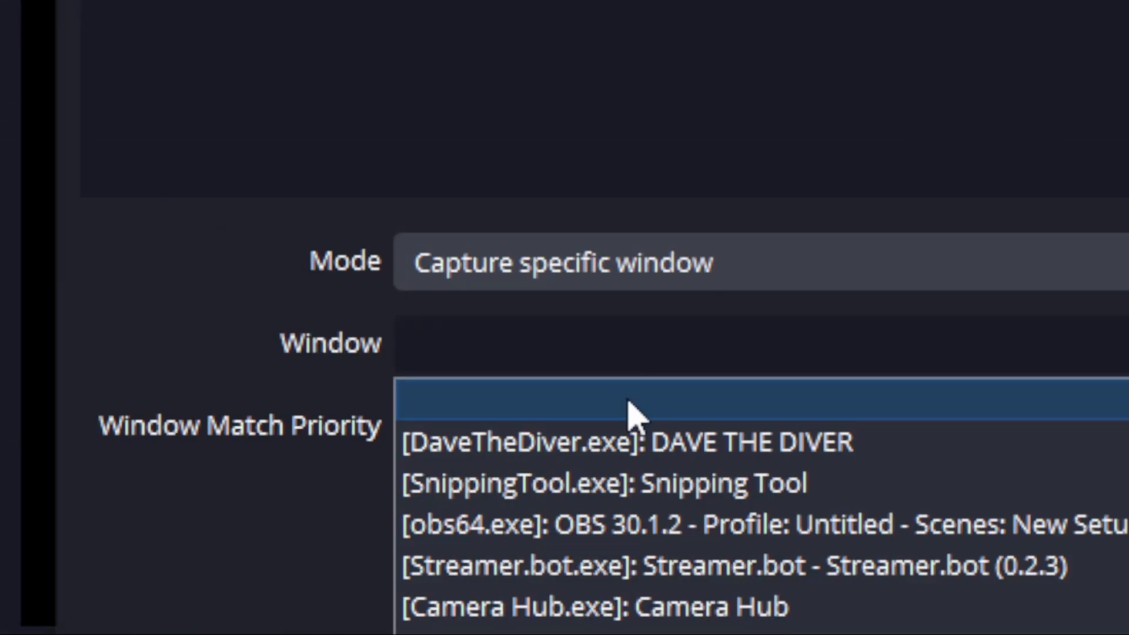
left_click(573, 446)
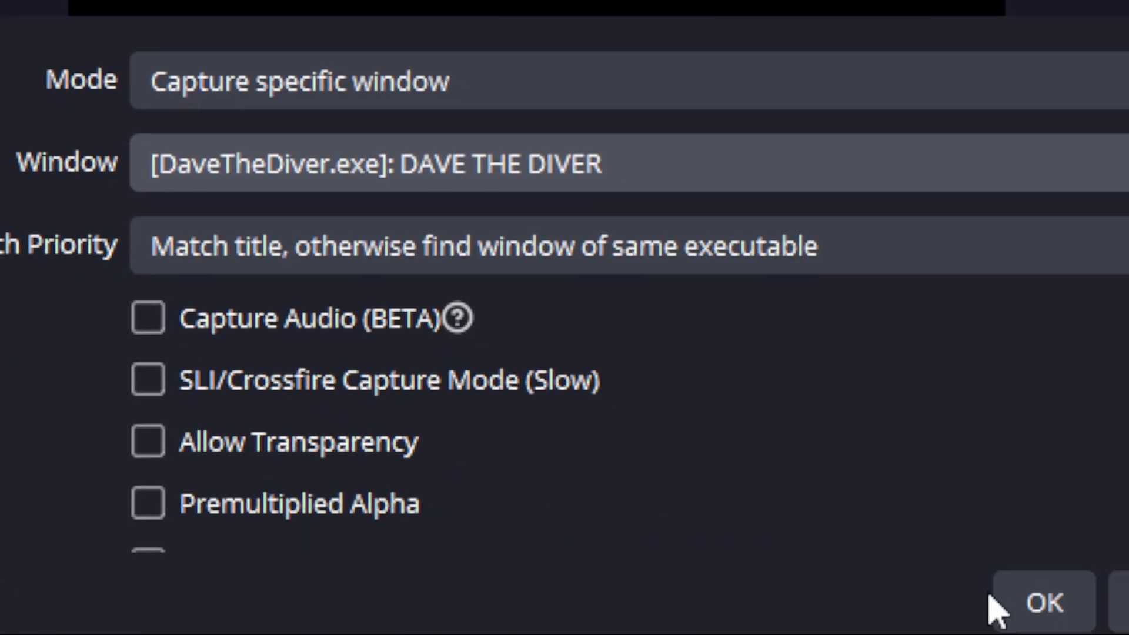
left_click(1037, 603)
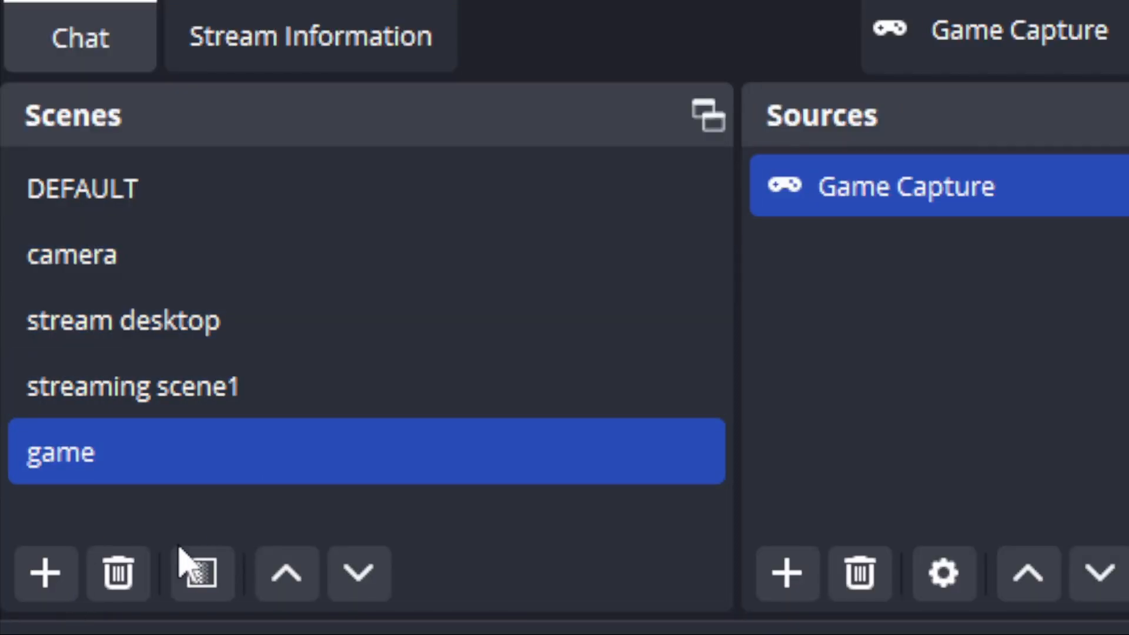
- Add a new scene named "stream game"
left_click(45, 573)
type("streamn g")
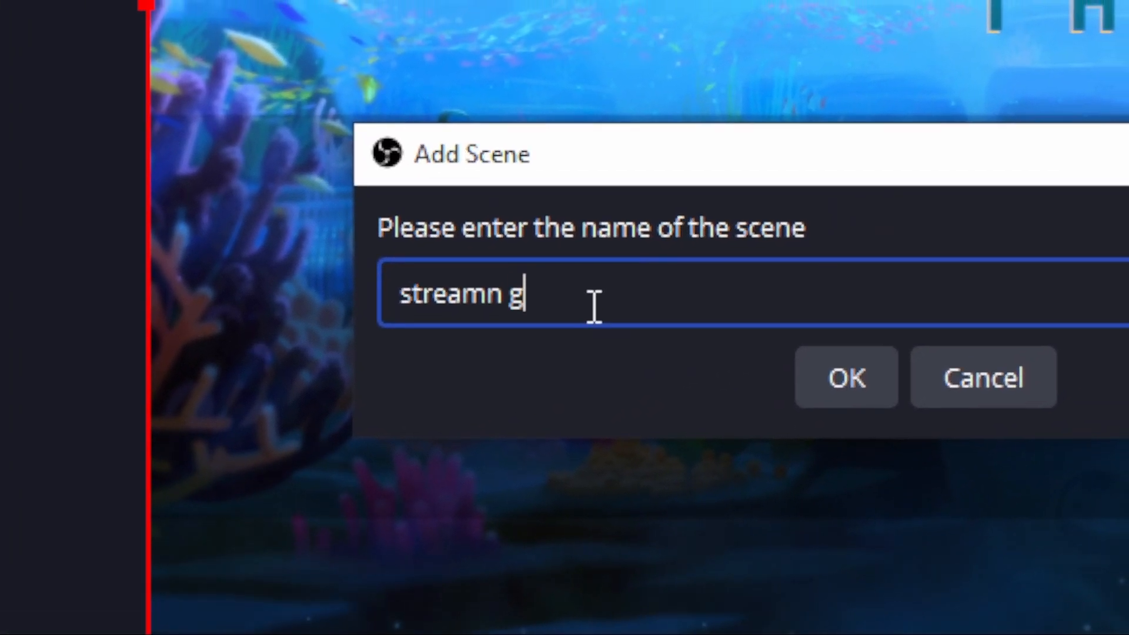
type("a")
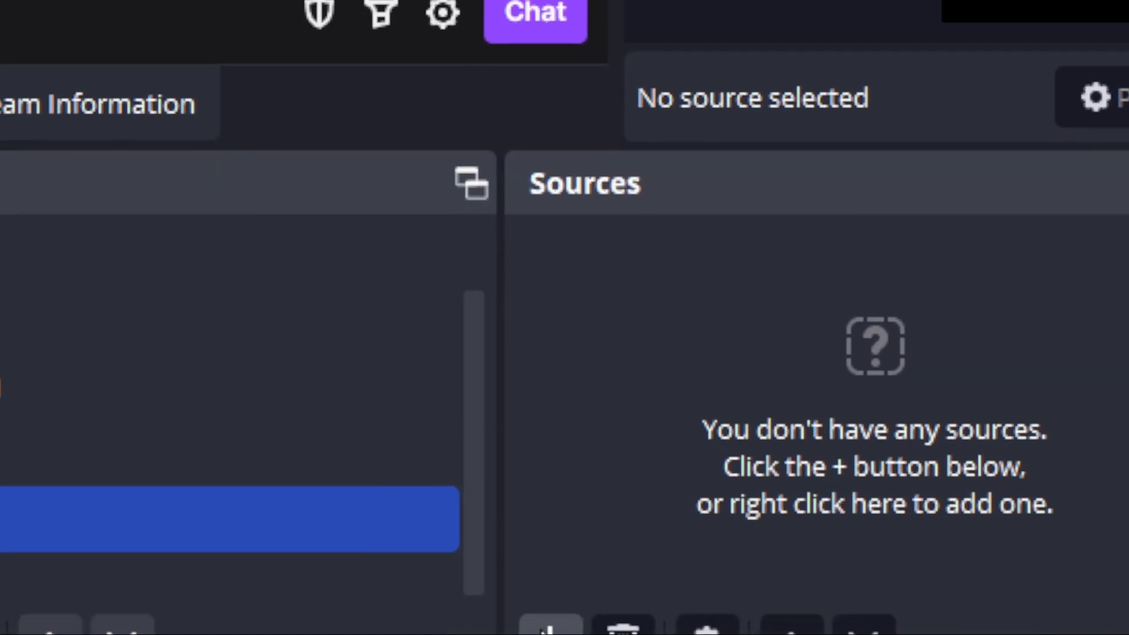
- Add the existing game scene as a source in the stream game scene
left_click(550, 626)
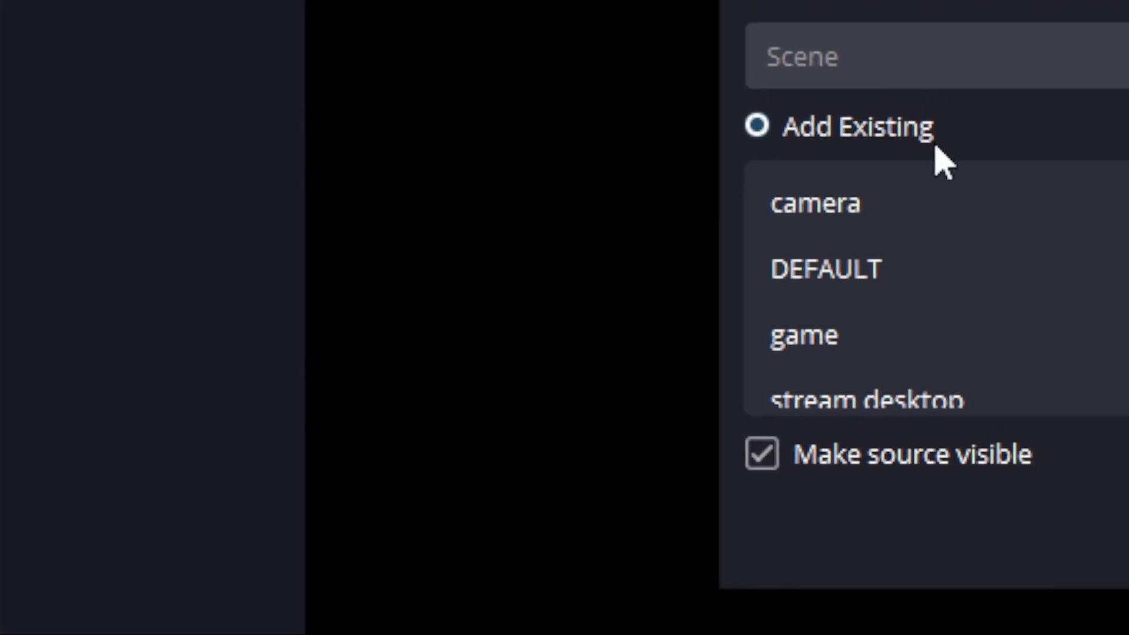
left_click(617, 353)
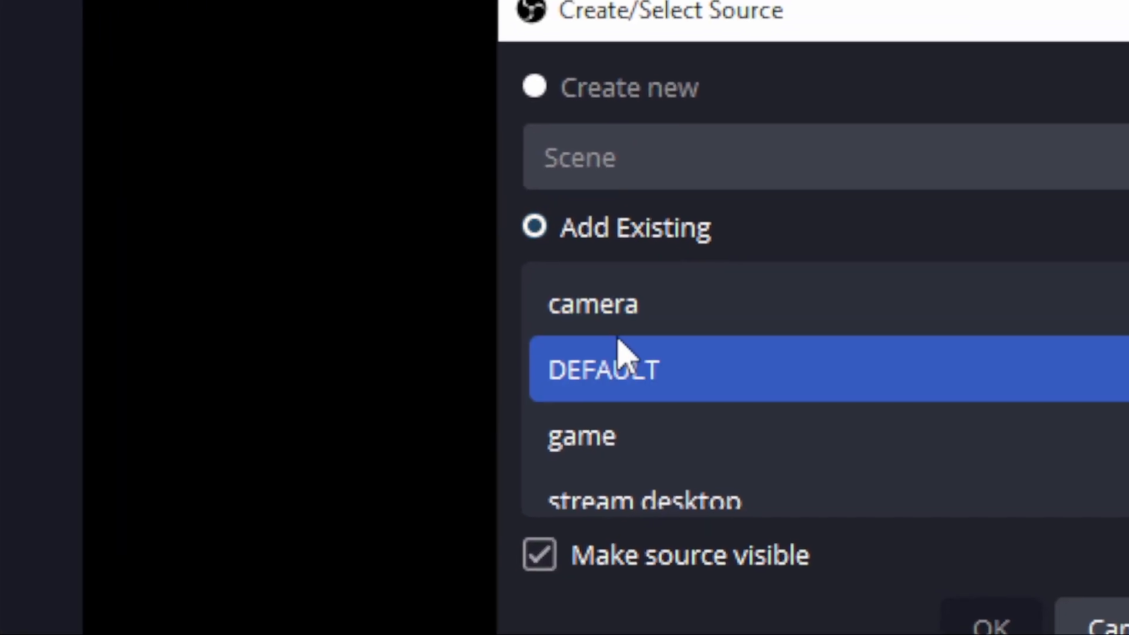
left_click(582, 356)
left_click(744, 453)
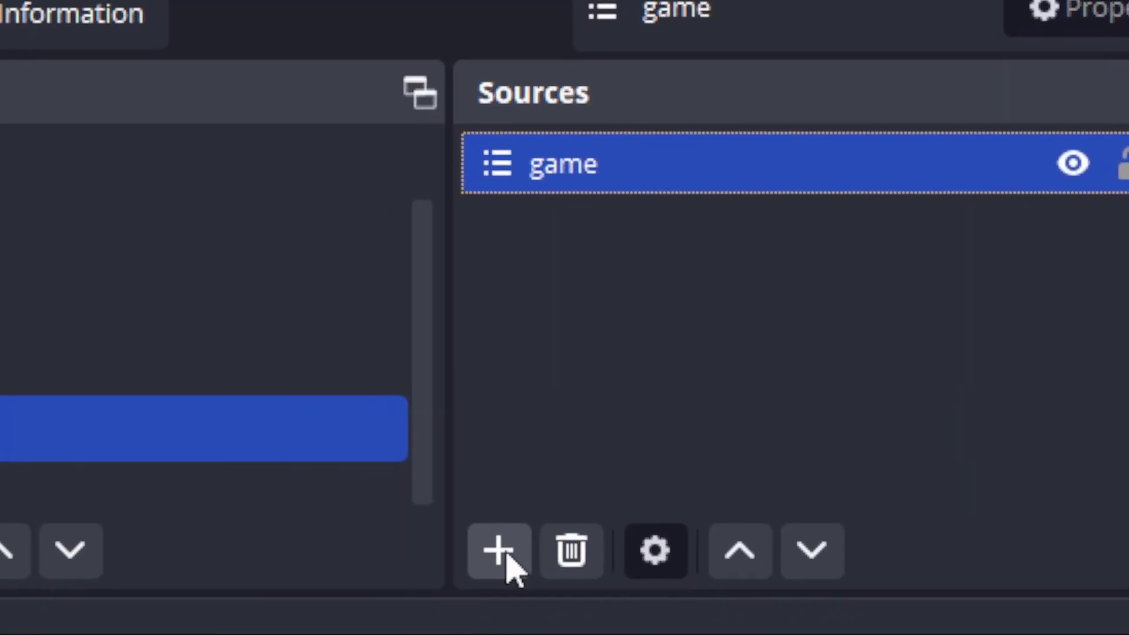
- Add the existing camera scene as a source above the game and shrink it toward the canvas's lower-right corner
left_click(504, 554)
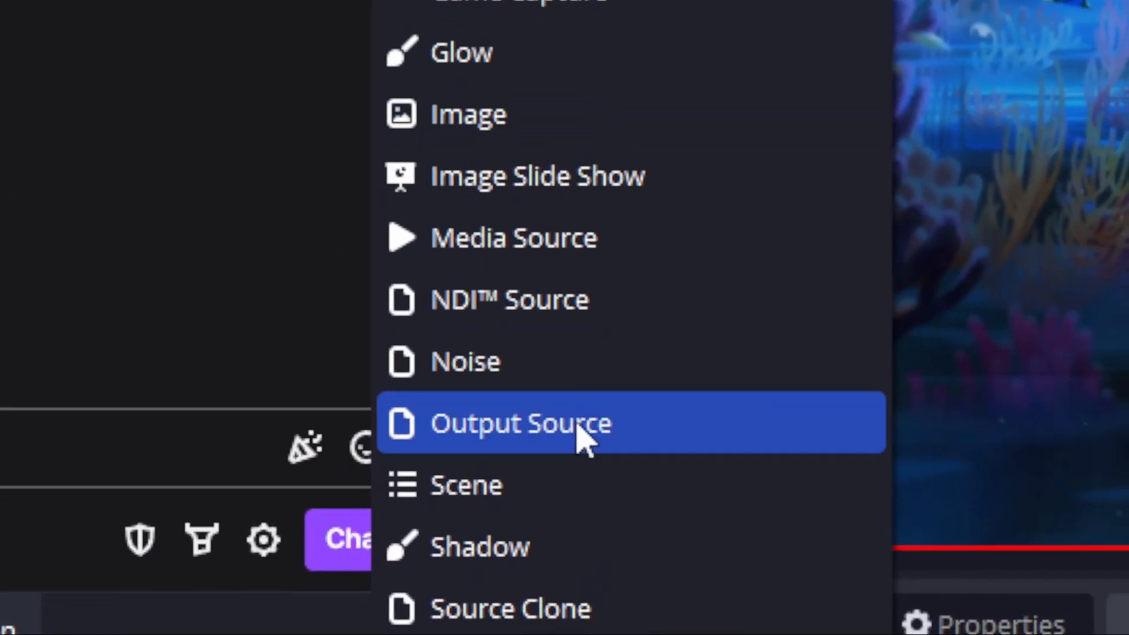
left_click(529, 485)
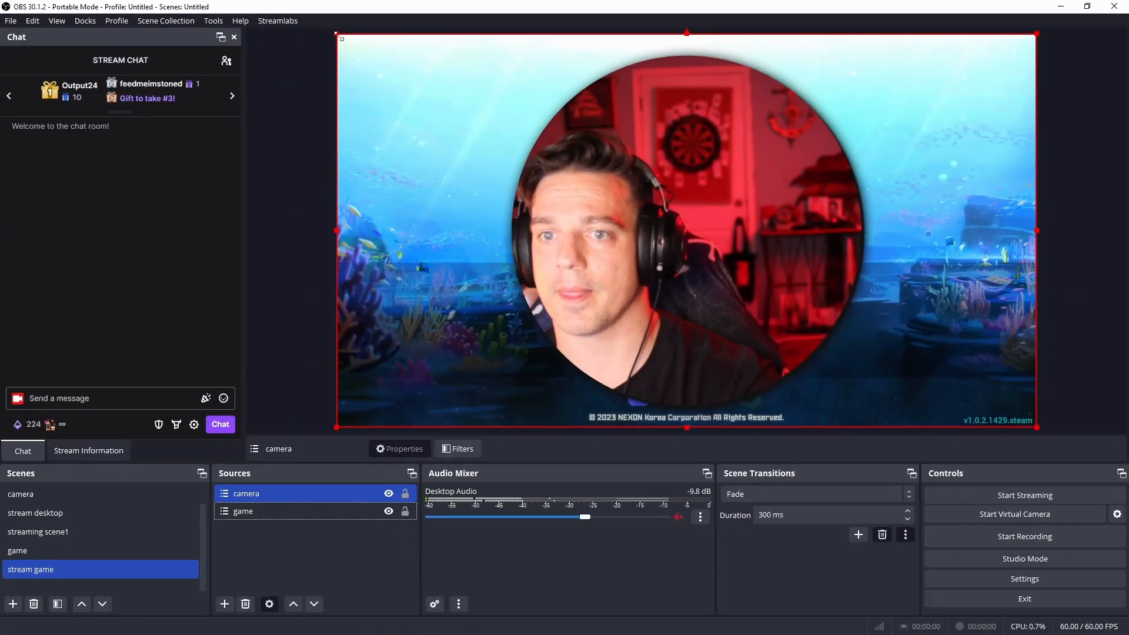
left_click_drag(340, 37, 668, 219)
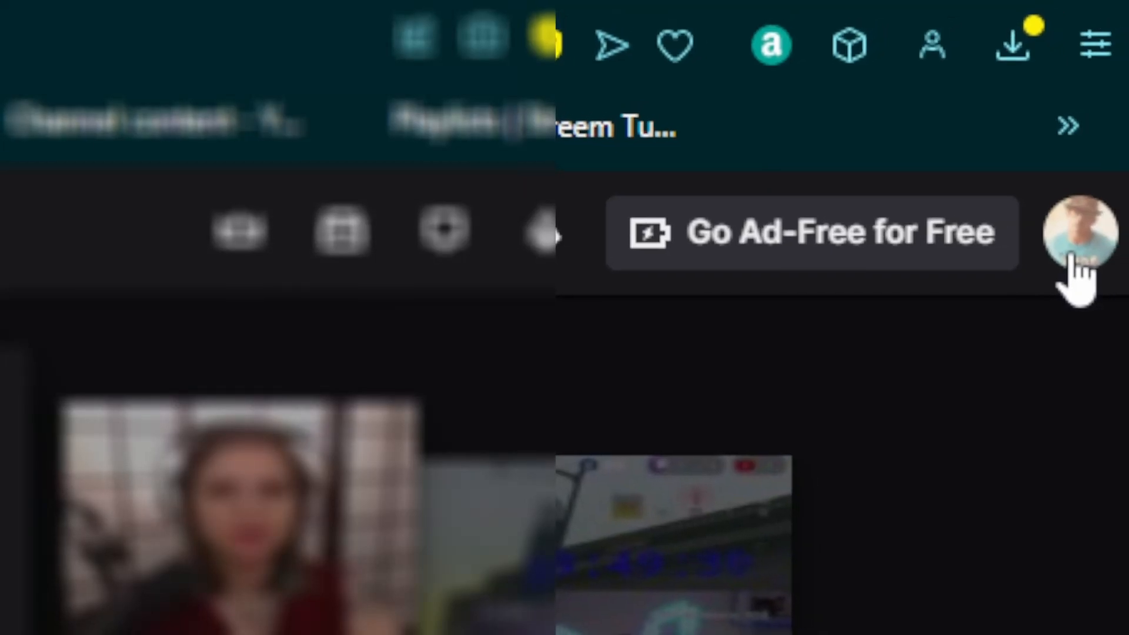
- Switch to Twitch, go to the alerts in the Creator Dashboard and open the options of Alerts Box 1
left_click(1079, 259)
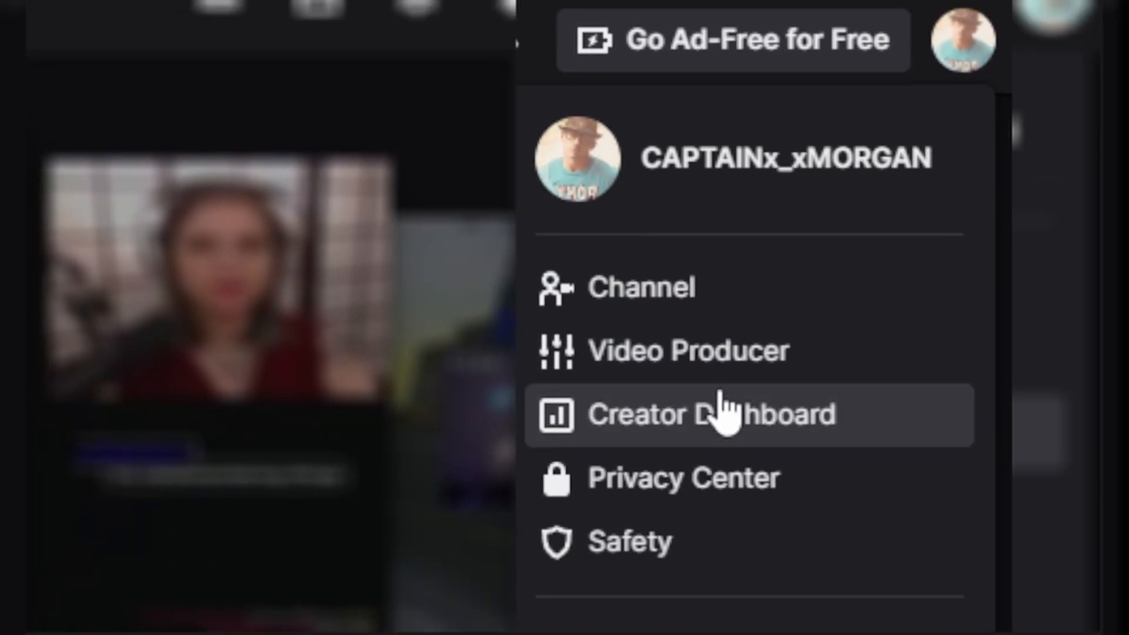
left_click(722, 403)
left_click(118, 338)
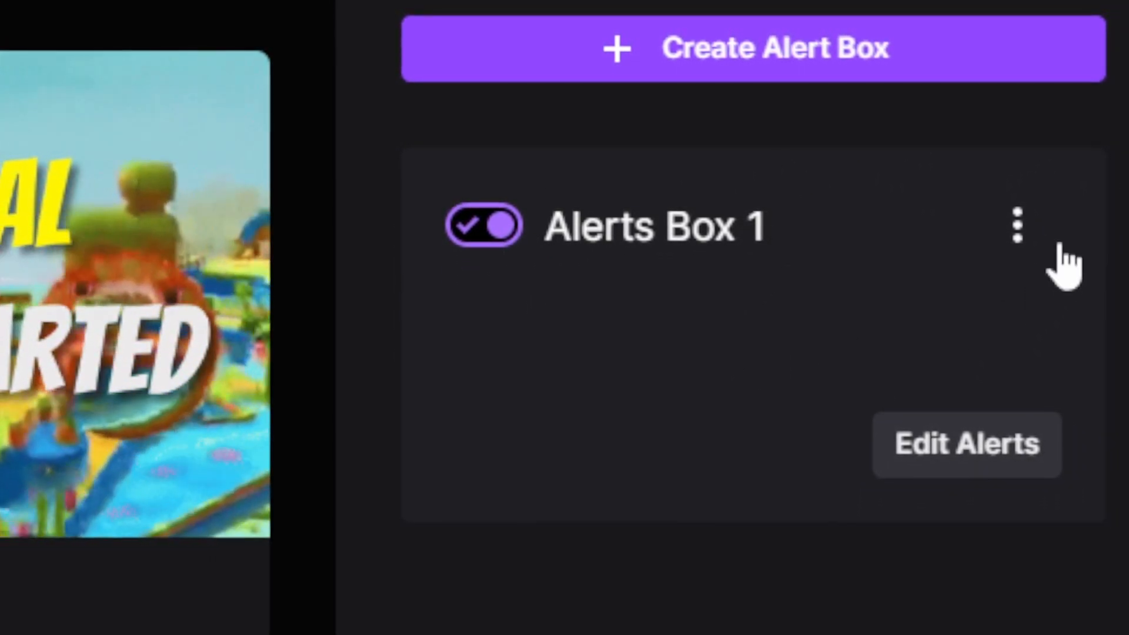
left_click(1026, 230)
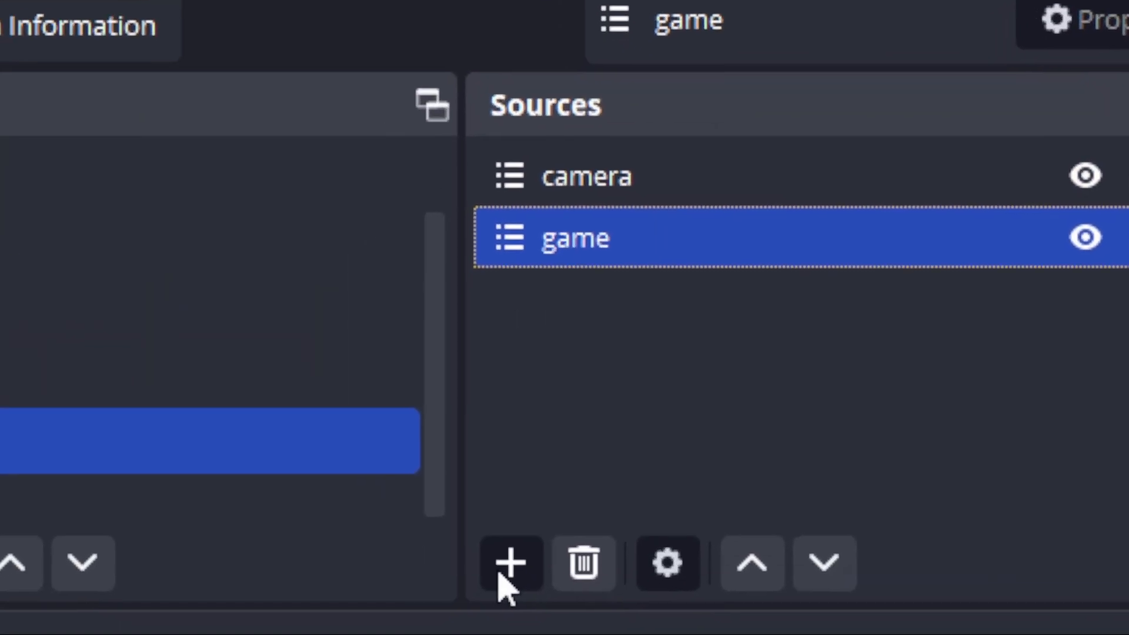
- Switch back to OBS Studio and add a new Browser source named "alerts from twitch" to the stream game scene
left_click(224, 604)
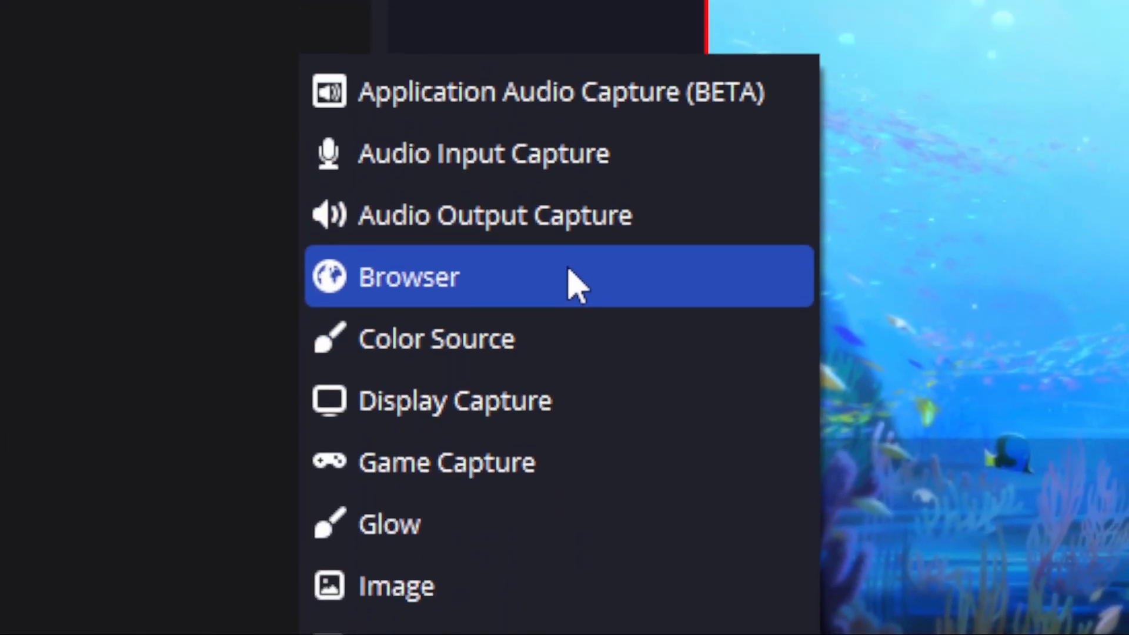
left_click(569, 275)
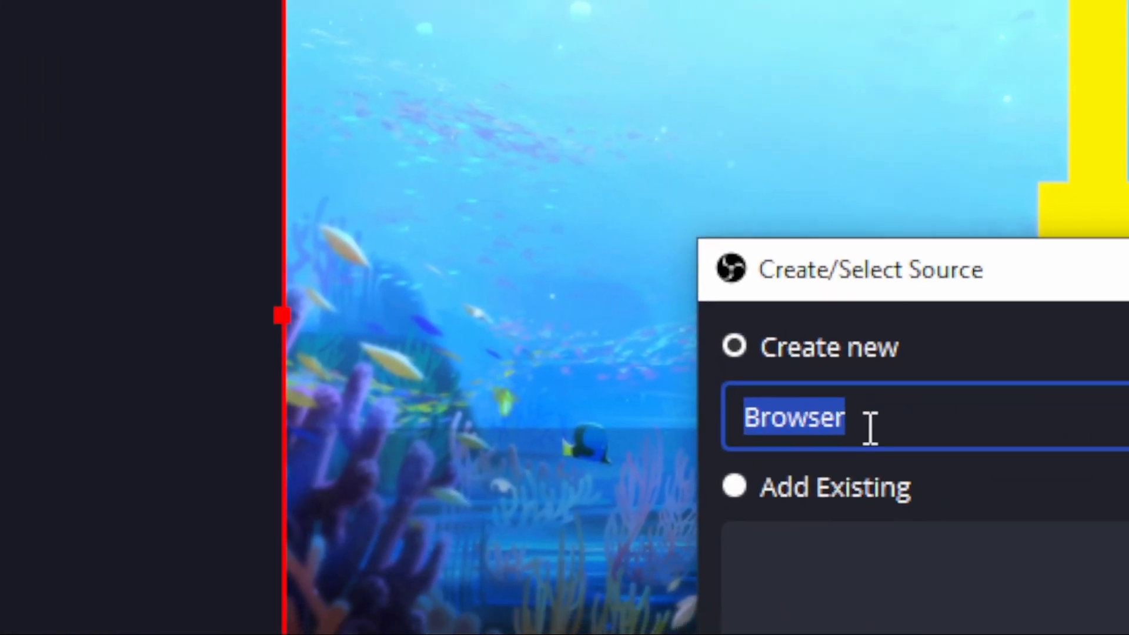
type("alert")
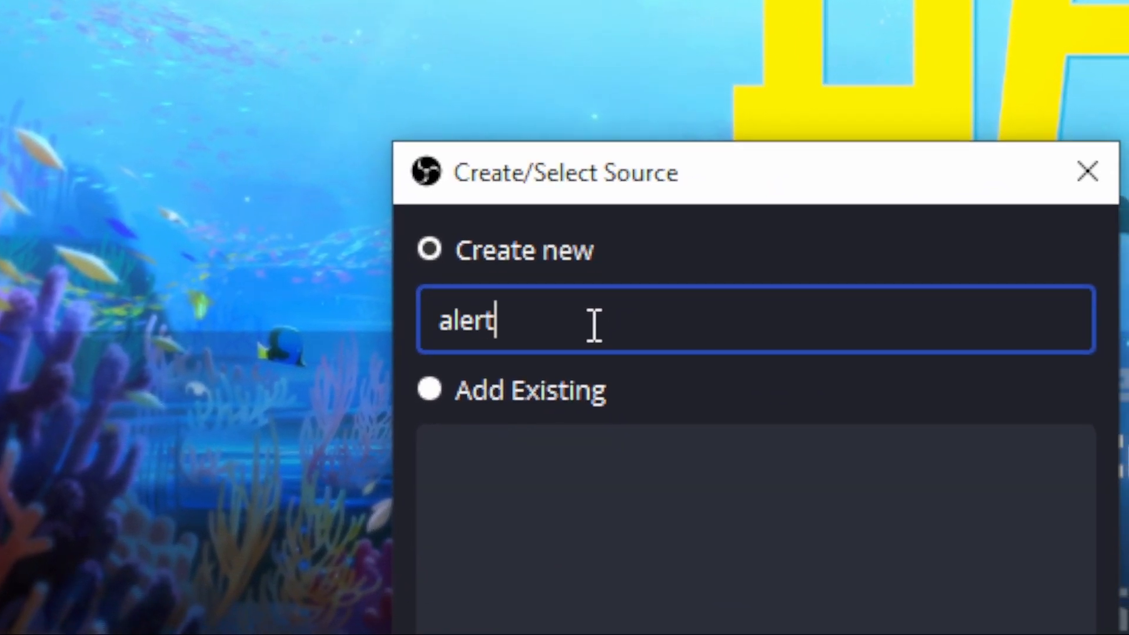
type("s from twitch")
key("Return")
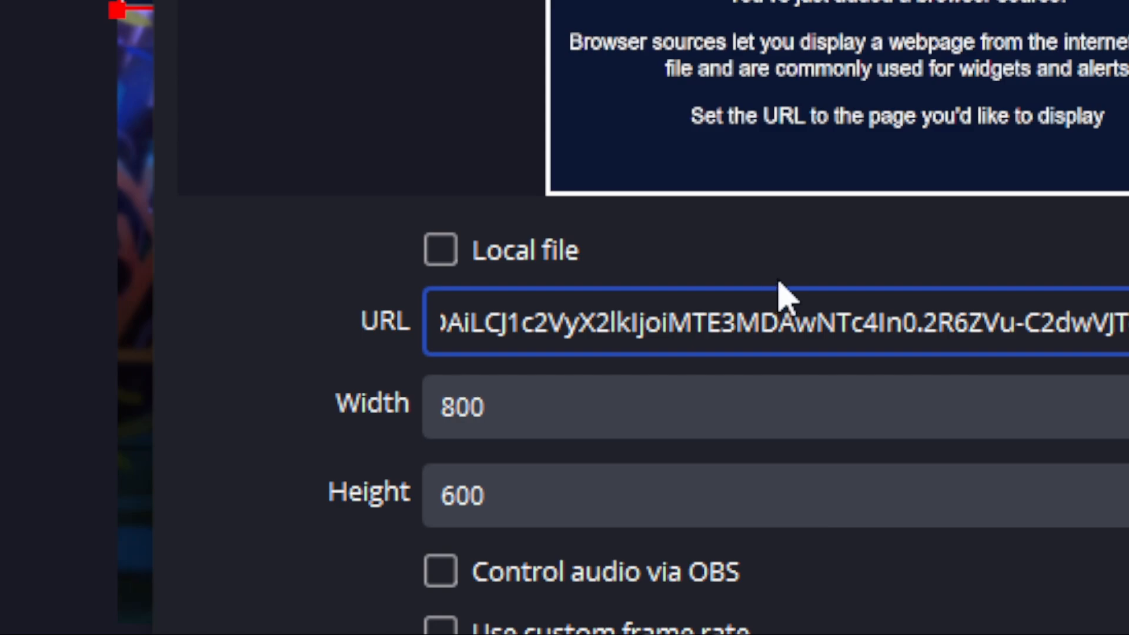
- Configure the browser source with the private alert box URL, width 1980, height 1080 and audio controlled via OBS
key("Tab")
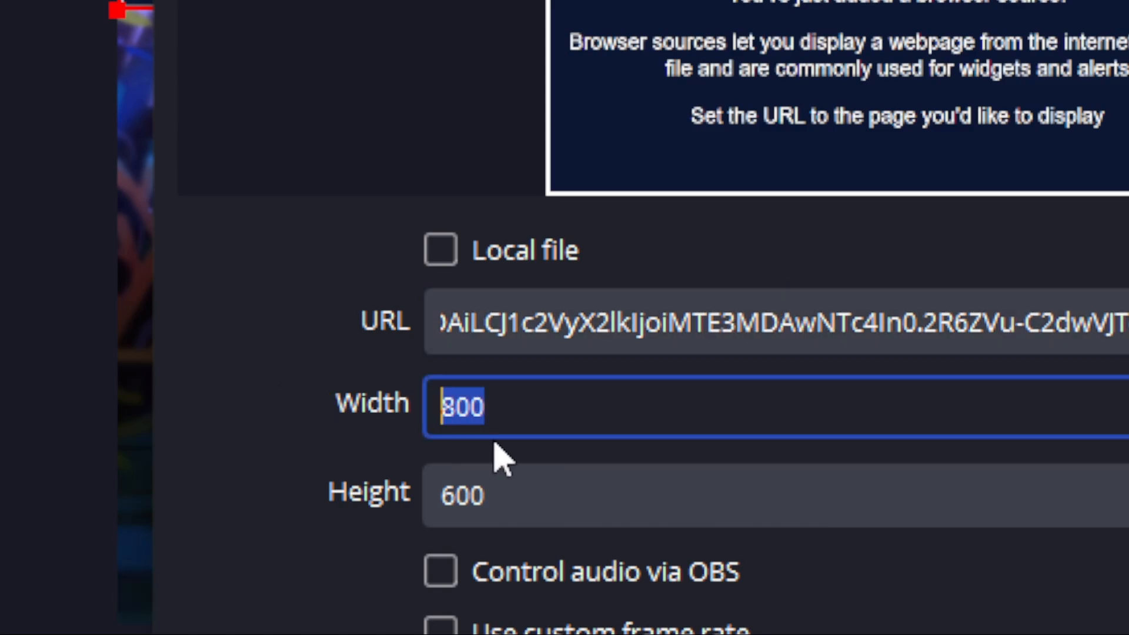
left_click(478, 493)
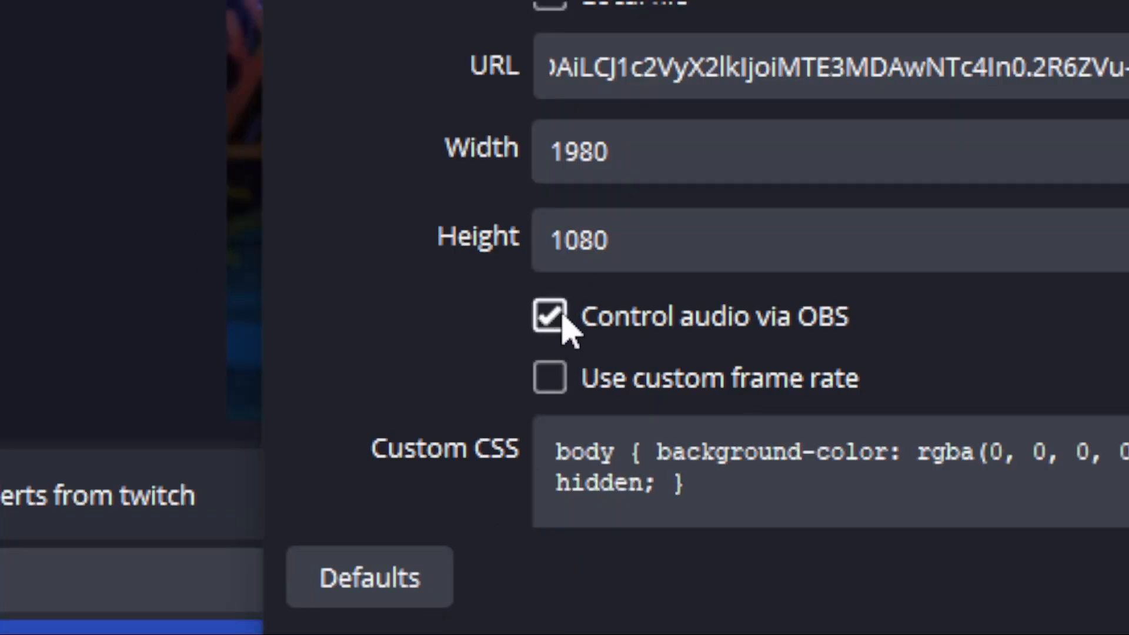
scroll(573, 329, "down", 5)
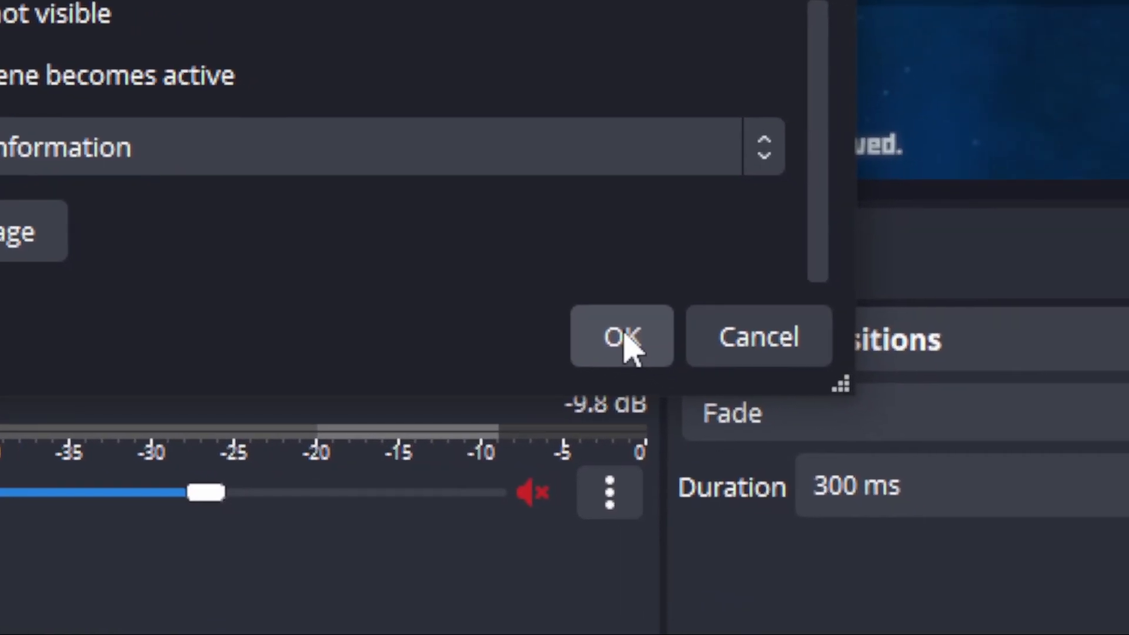
left_click(622, 337)
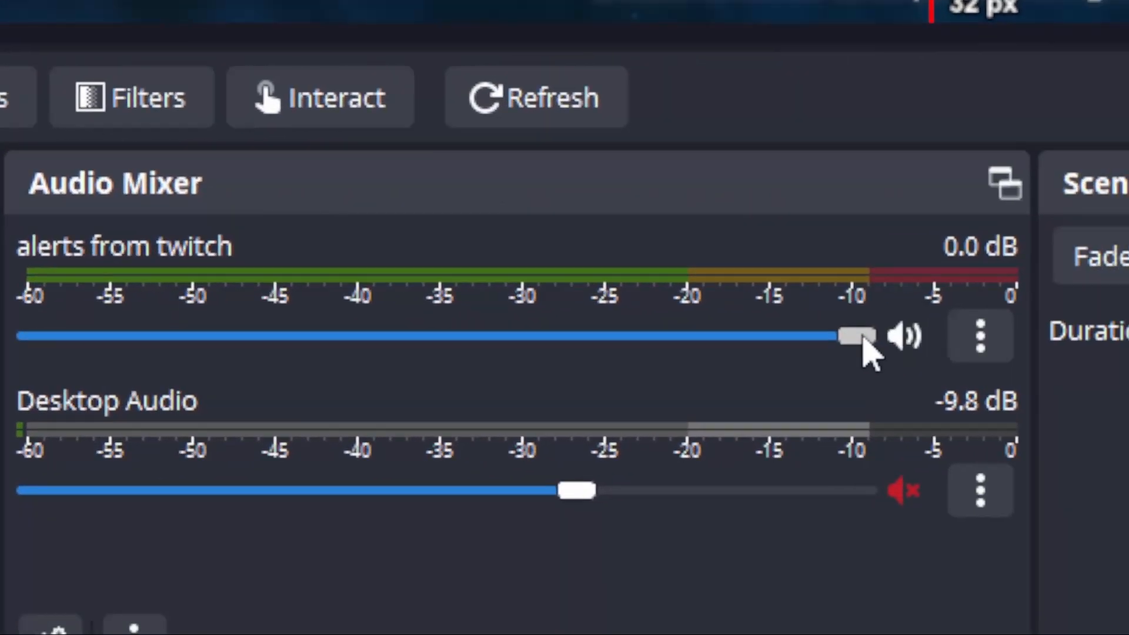
- Lower the volume of alerts from twitch to -1.3 dB and adjust the Desktop Audio level in the mixer
left_click_drag(860, 333, 448, 348)
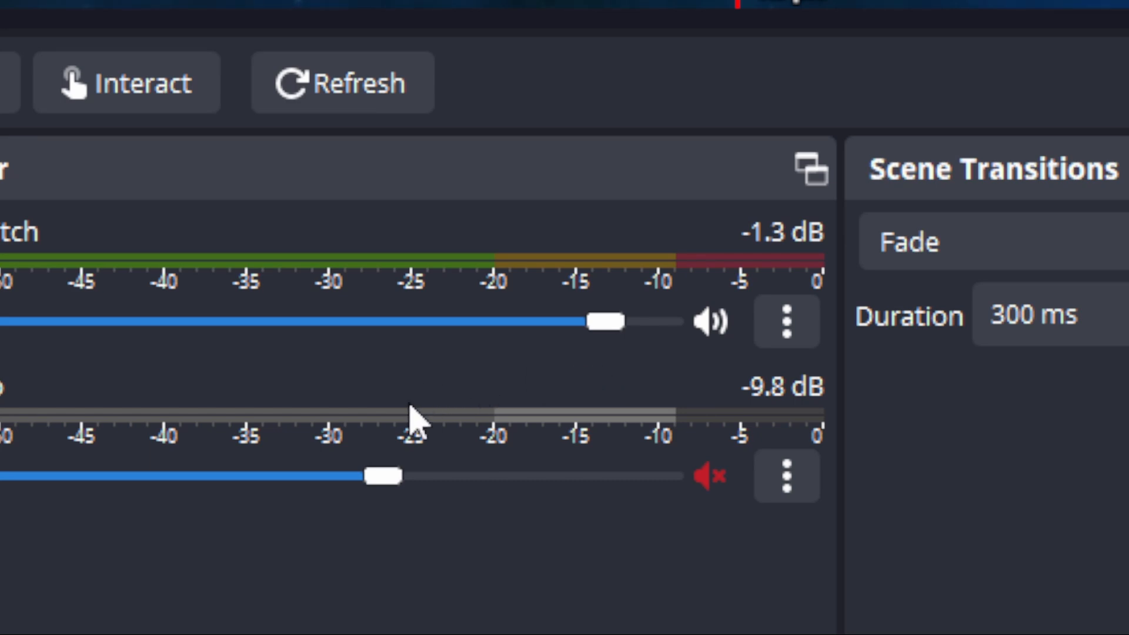
left_click_drag(465, 494, 556, 477)
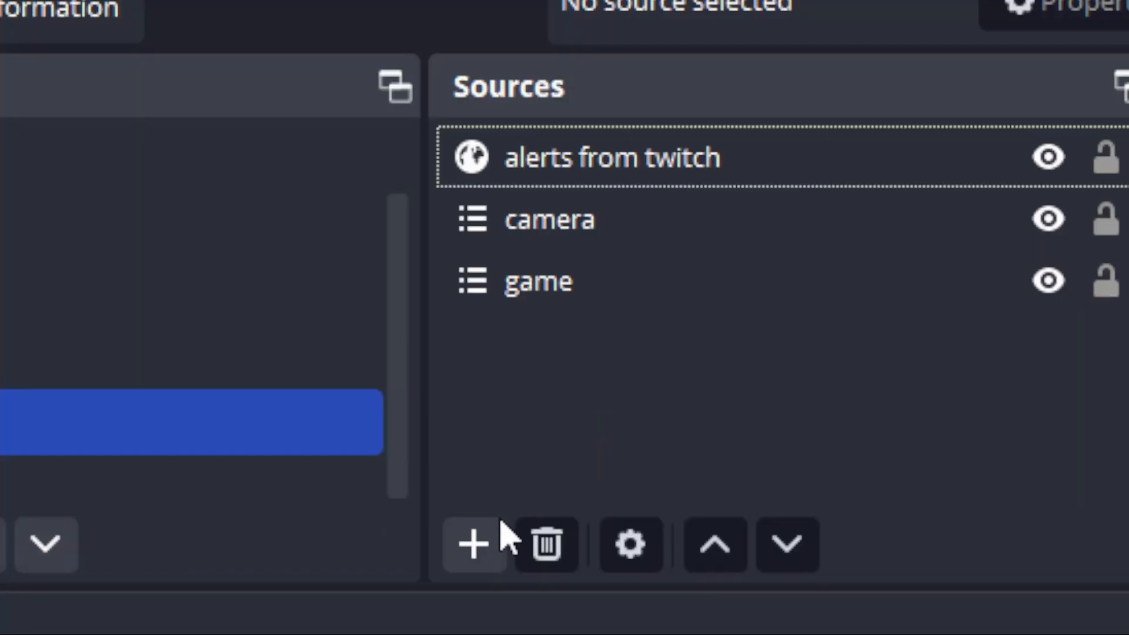
- Add a new Audio Input Capture source named "mic" using the device Microphone (2- Shure MV7)
left_click(497, 541)
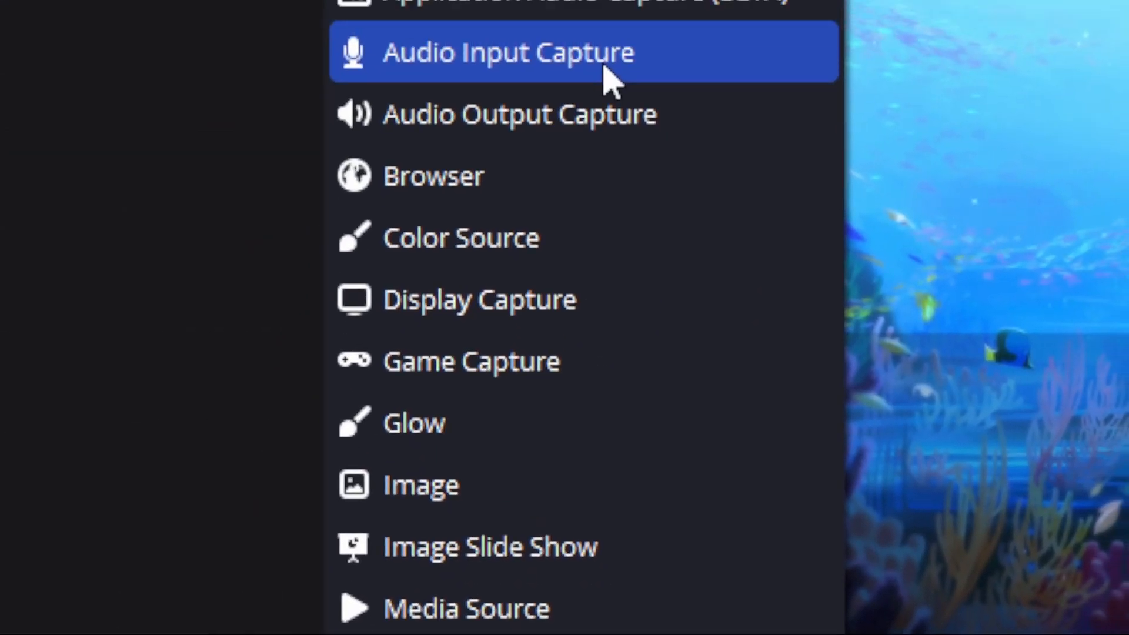
left_click(605, 76)
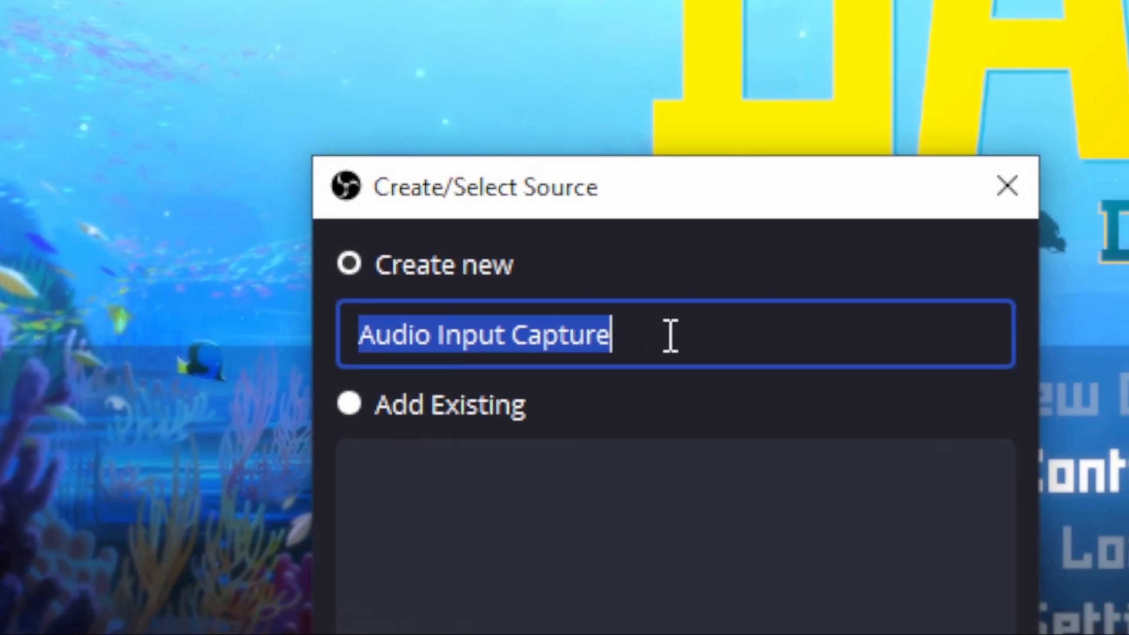
type("mic")
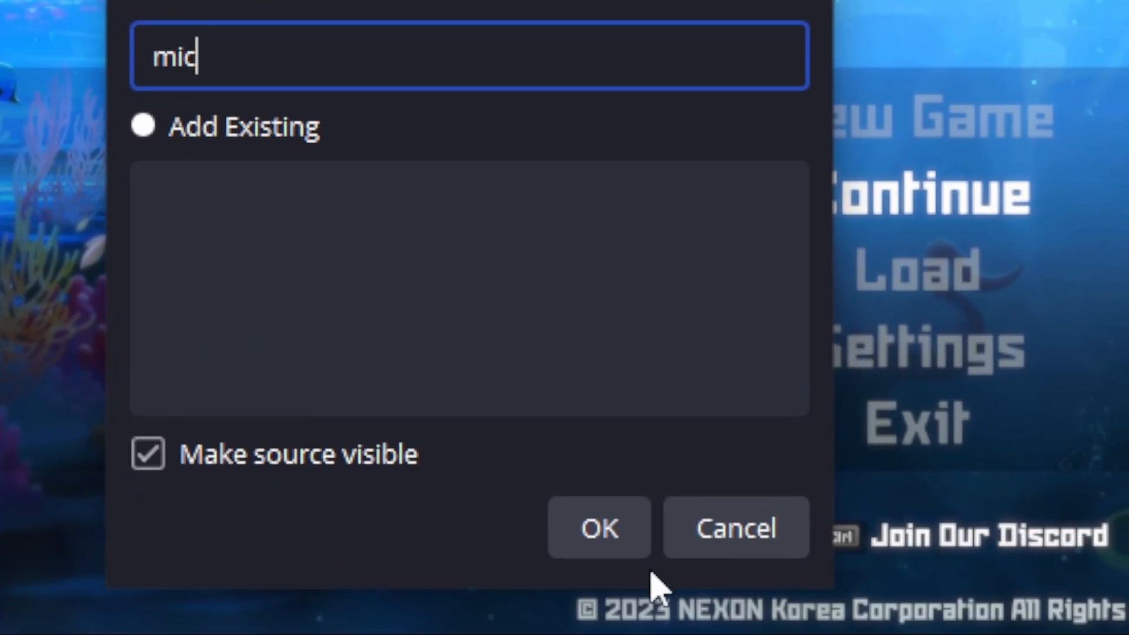
left_click(608, 524)
left_click(548, 228)
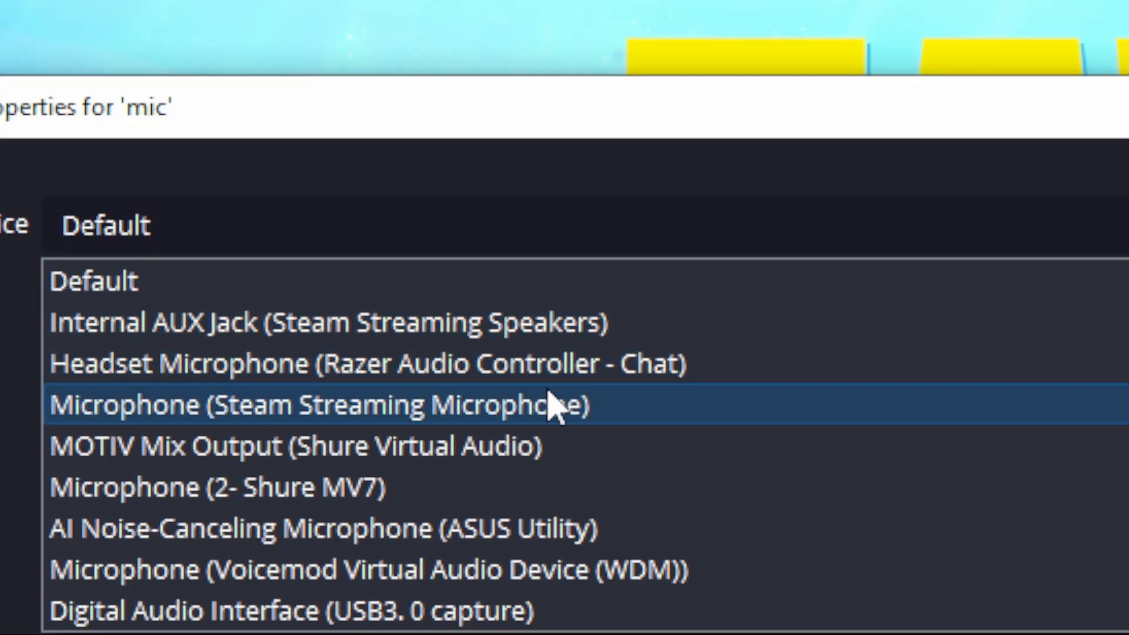
left_click(387, 497)
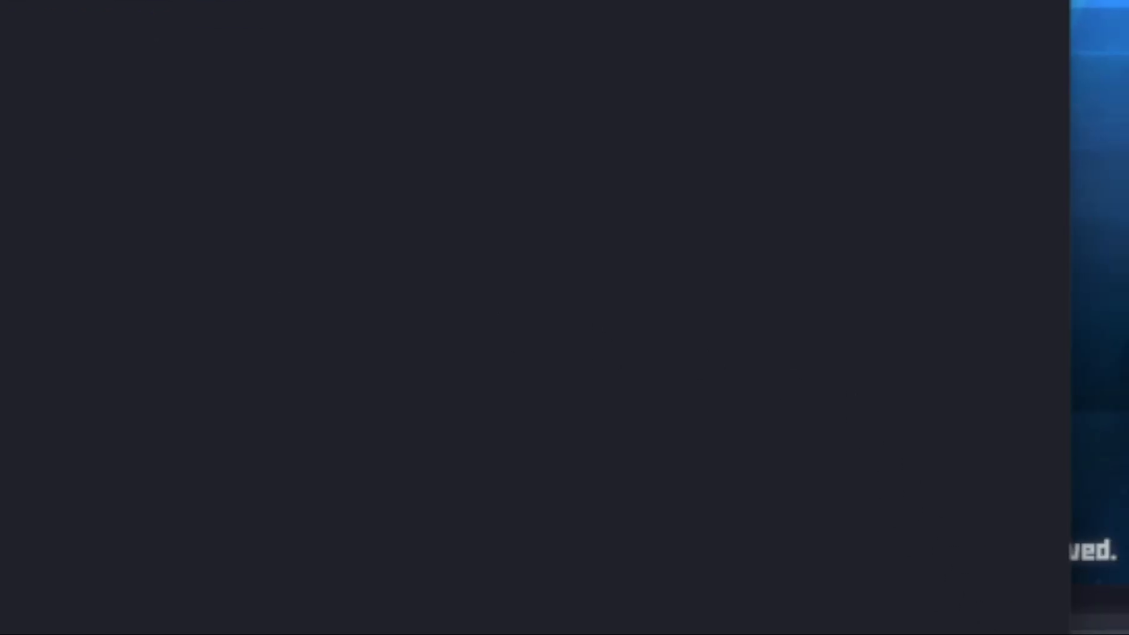
left_click(664, 507)
- Open the filters of the mic source from the audio mixer and add a Limiter filter with its default name
scroll(419, 436, "down", 2)
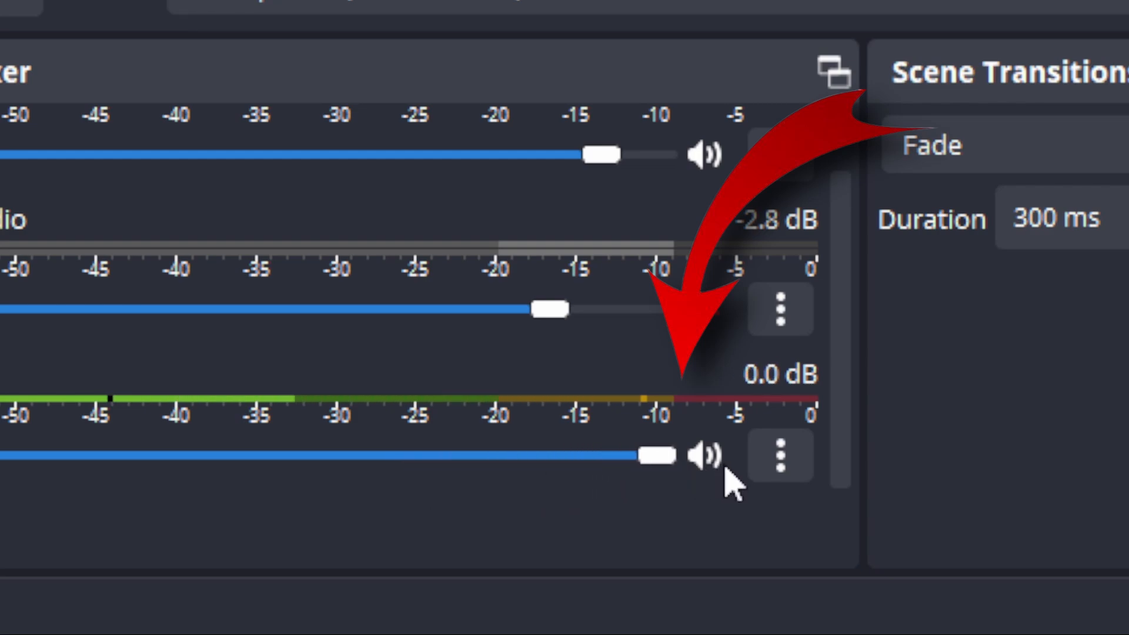
left_click(782, 457)
left_click(869, 298)
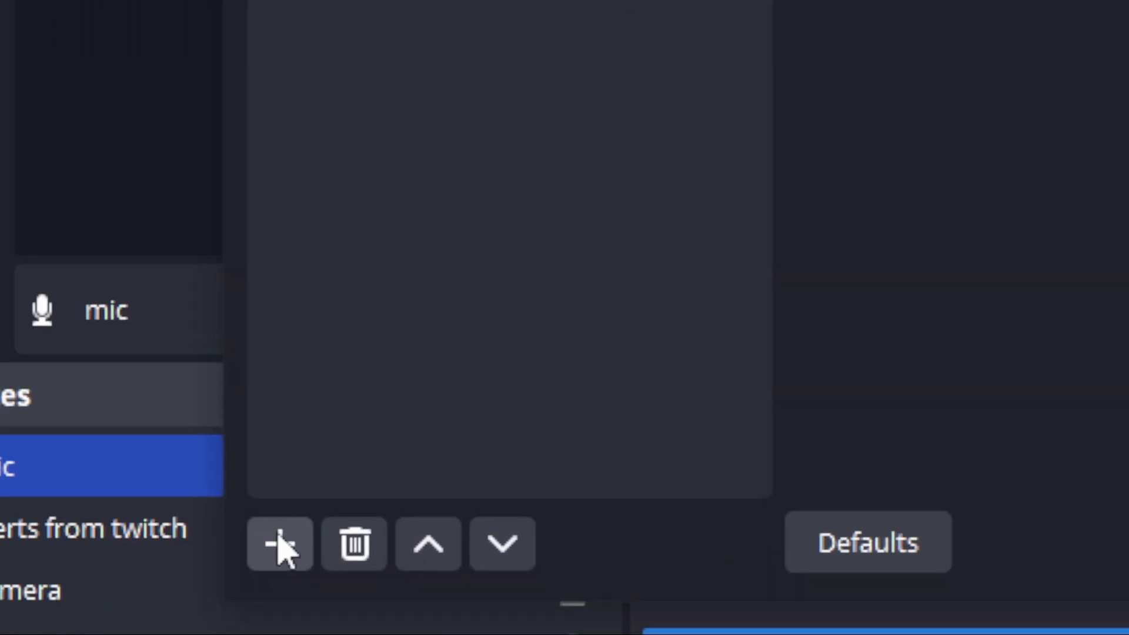
left_click(282, 545)
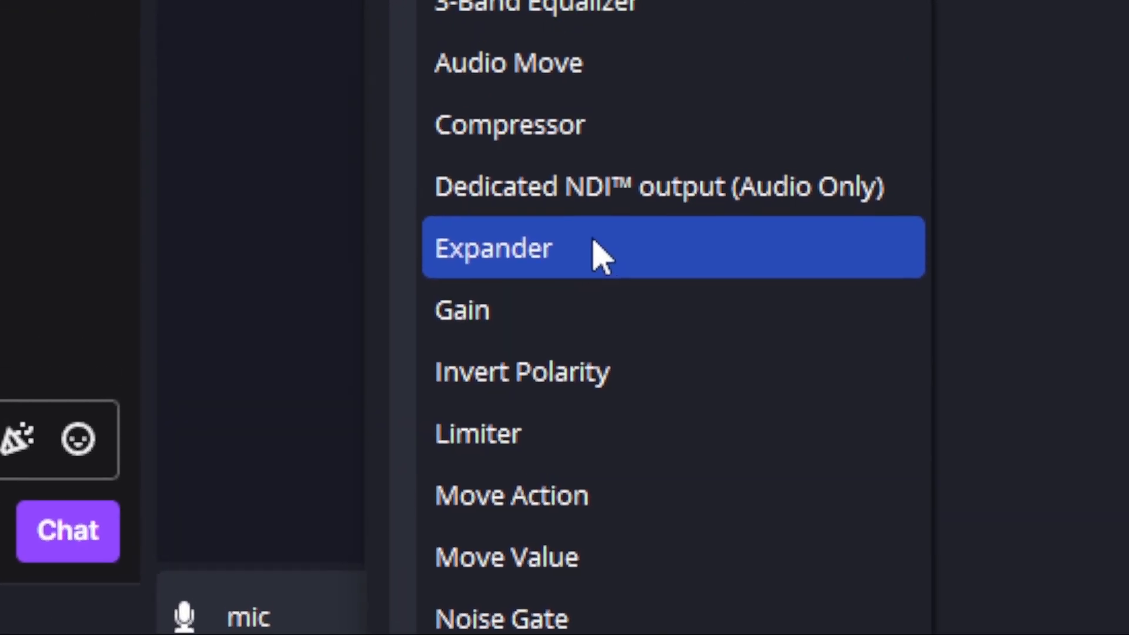
left_click(583, 360)
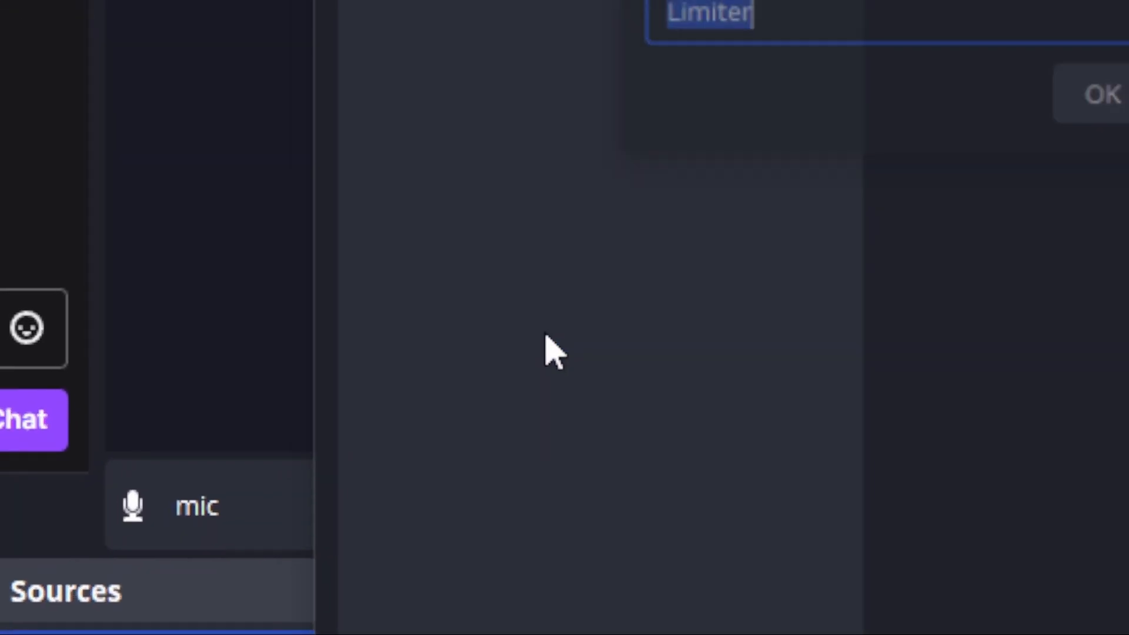
left_click(1071, 111)
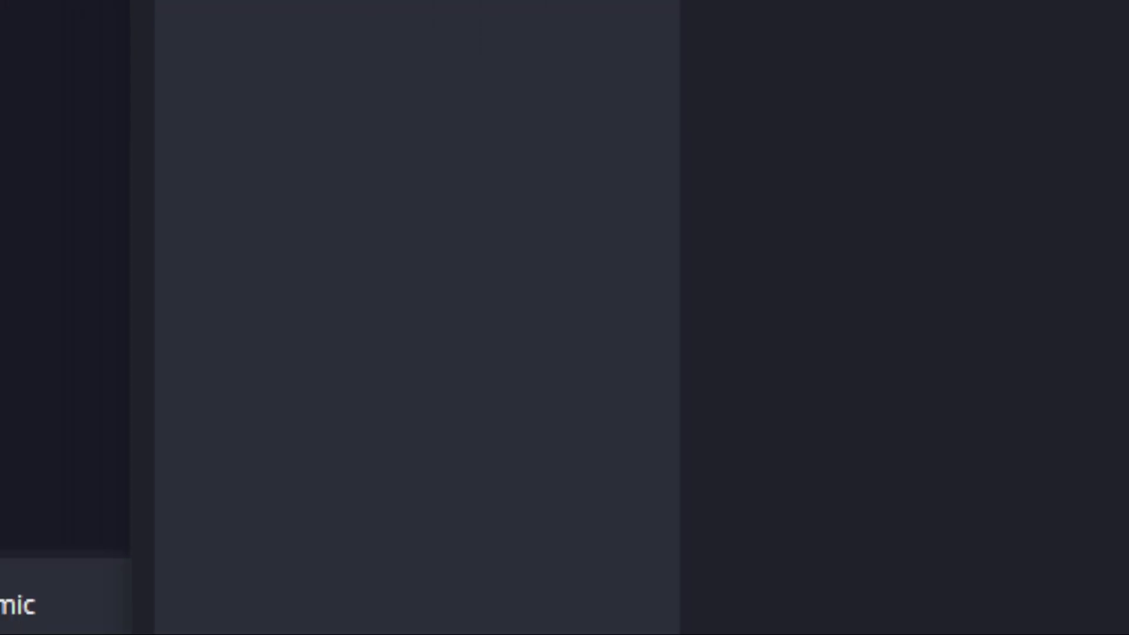
- Add a Noise Suppression filter to the mic and set its method to Speex (low CPU usage, low quality)
left_click(461, 475)
left_click(582, 359)
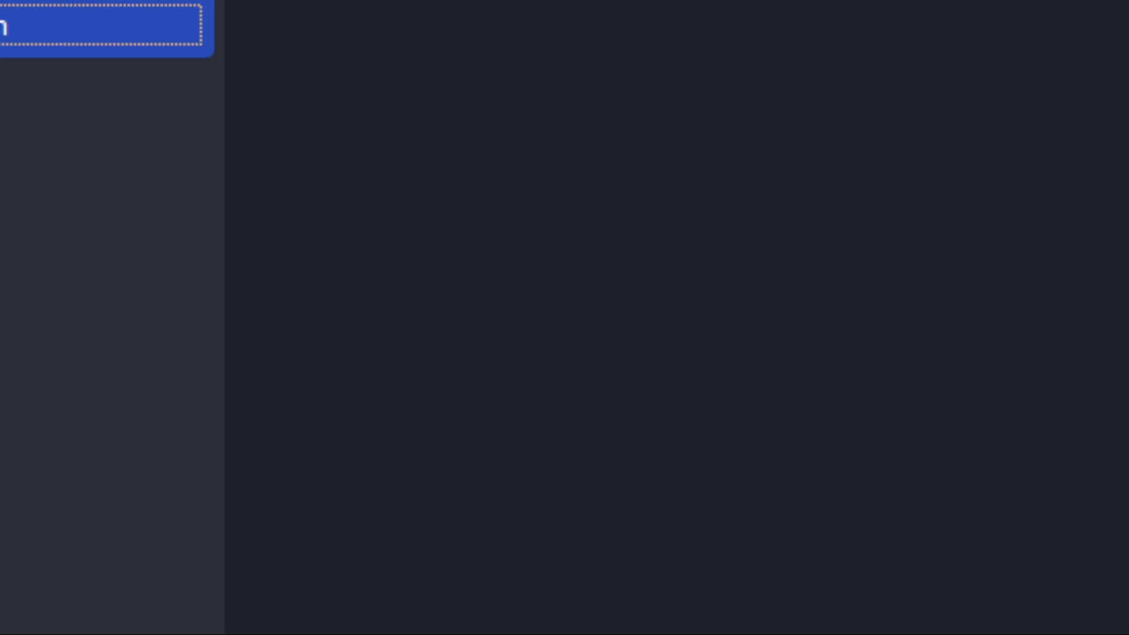
left_click(675, 222)
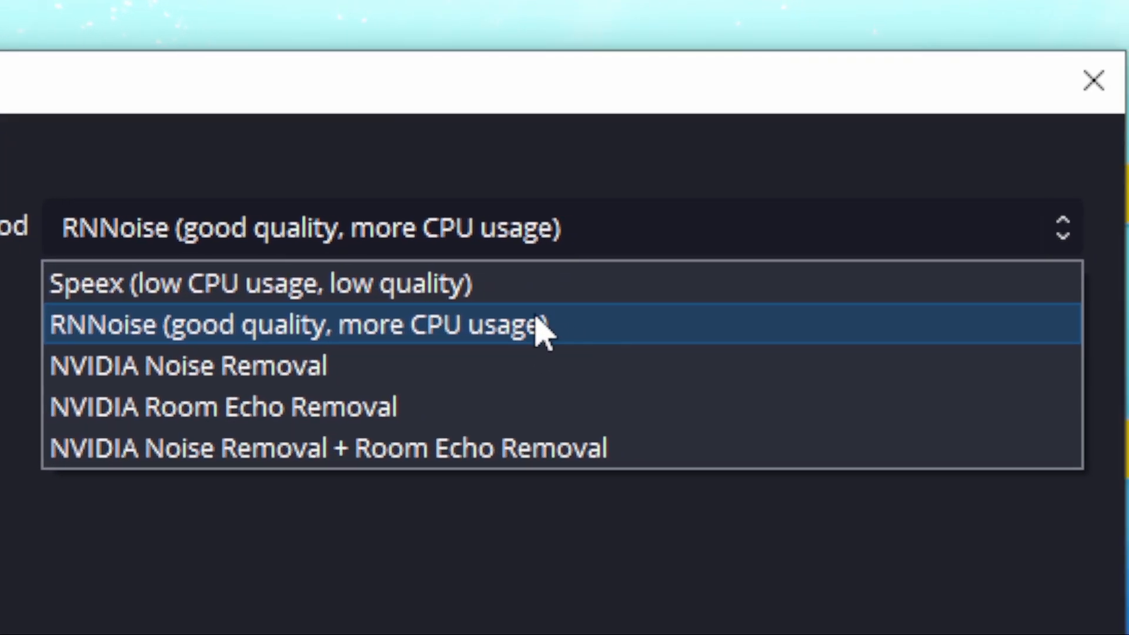
left_click(388, 284)
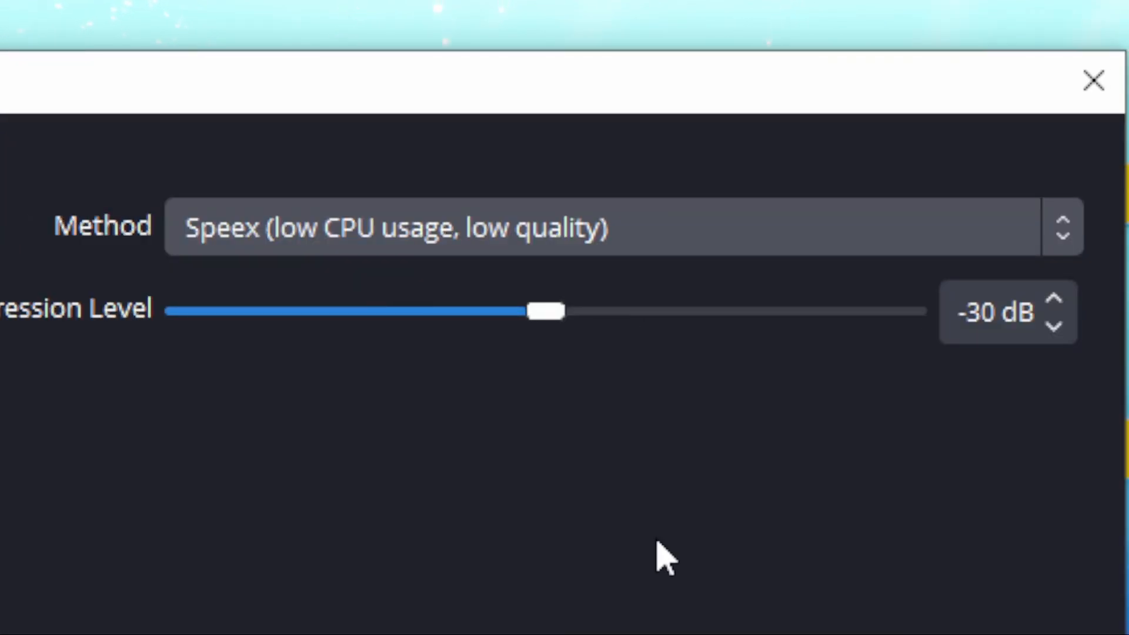